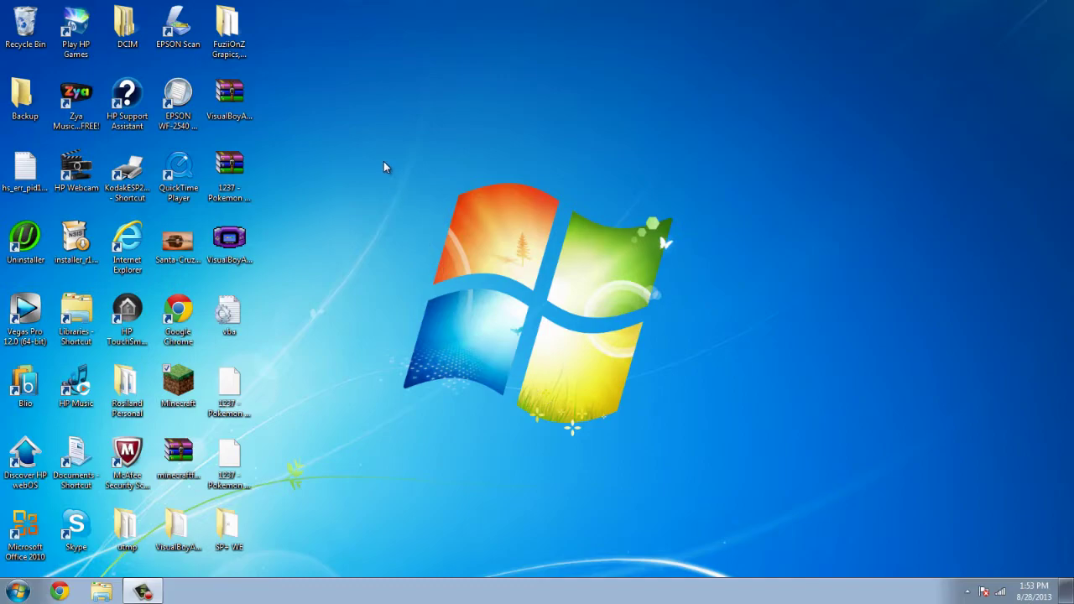
Step: Look over the Risugami's Mods forum topic in the Chrome browser, then minimize the browser
left_click(59, 592)
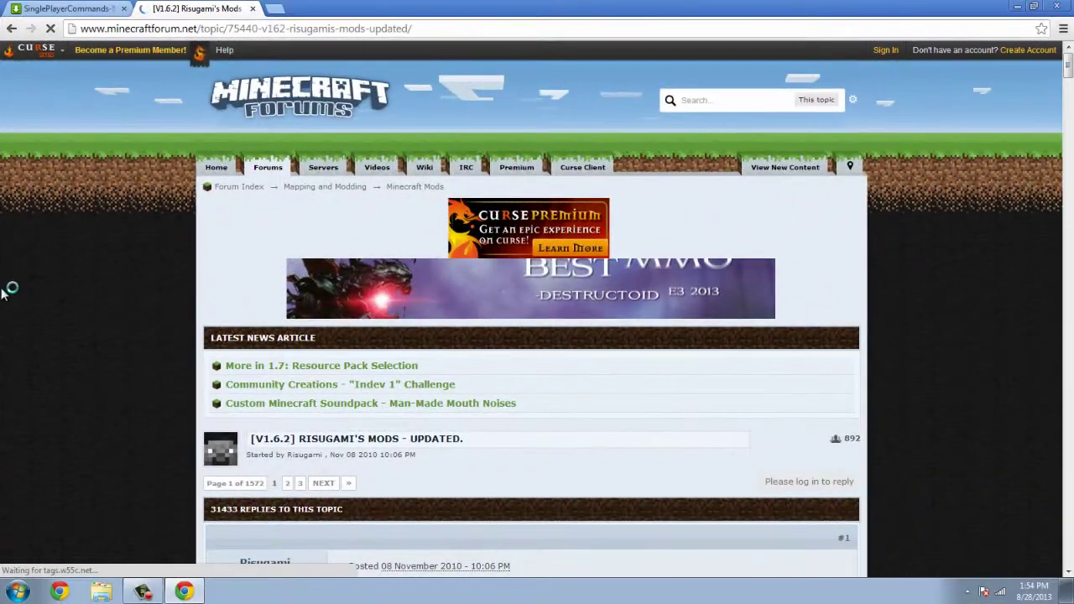
scroll(16, 292, "down", 3)
scroll(17, 292, "down", 4)
scroll(19, 293, "up", 7)
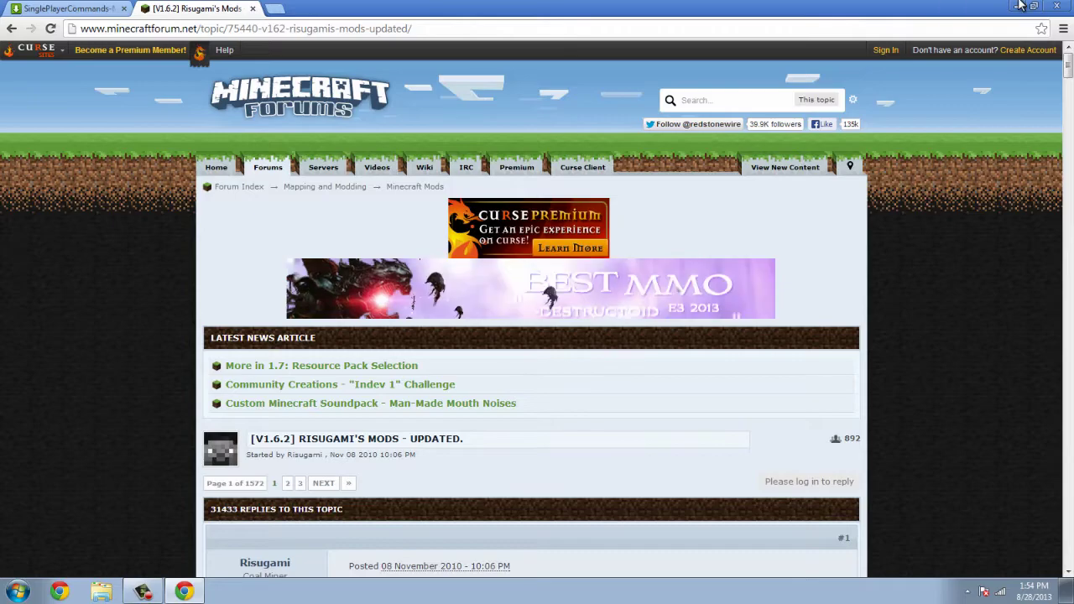
left_click(1018, 6)
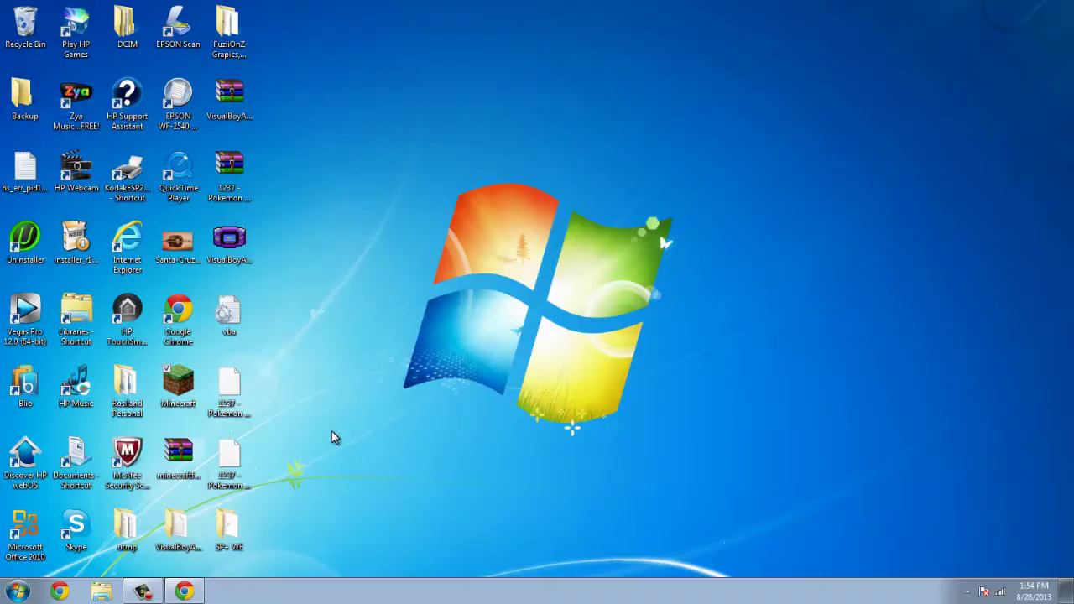
Step: Open the SP+ WE desktop folder and inspect the contents of its SinglePlayerCommands-MC1.6.2_V5.0 archive
double_click(228, 528)
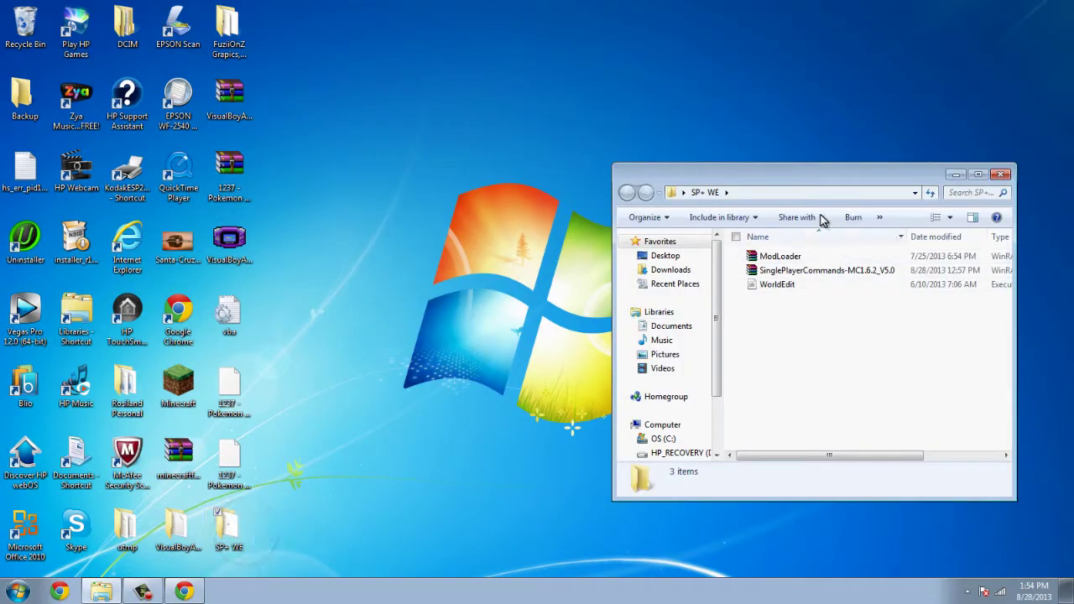
left_click_drag(772, 171, 576, 97)
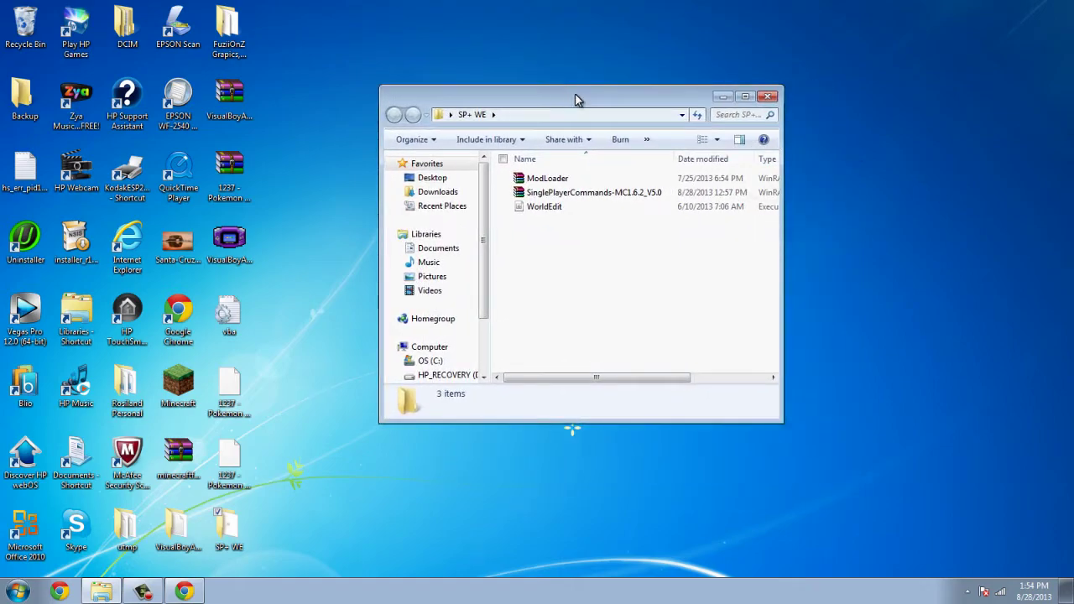
left_click(611, 194)
double_click(612, 194)
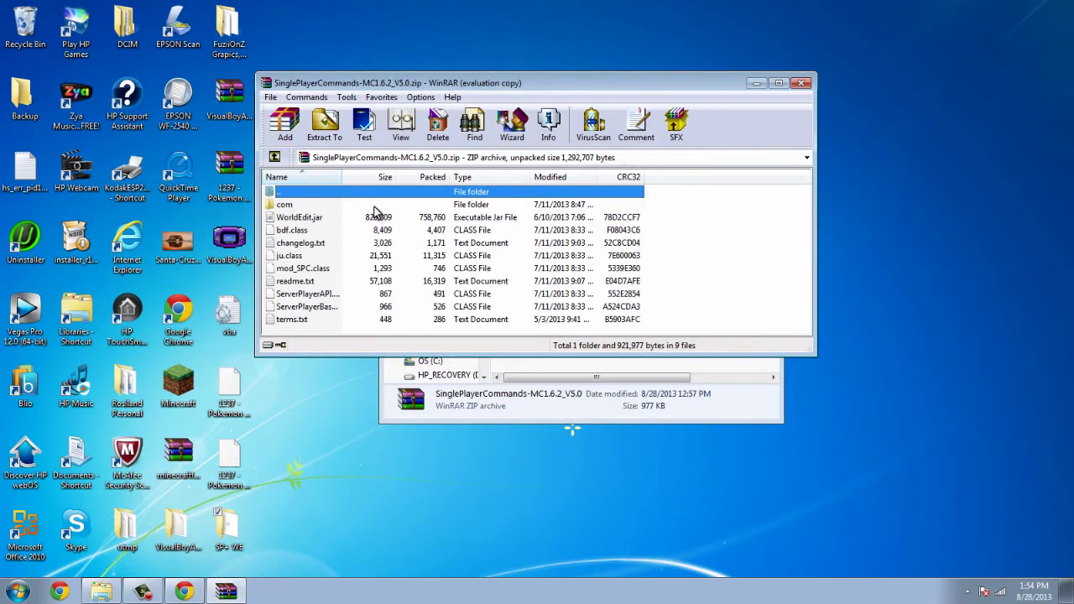
left_click(608, 224)
left_click(756, 83)
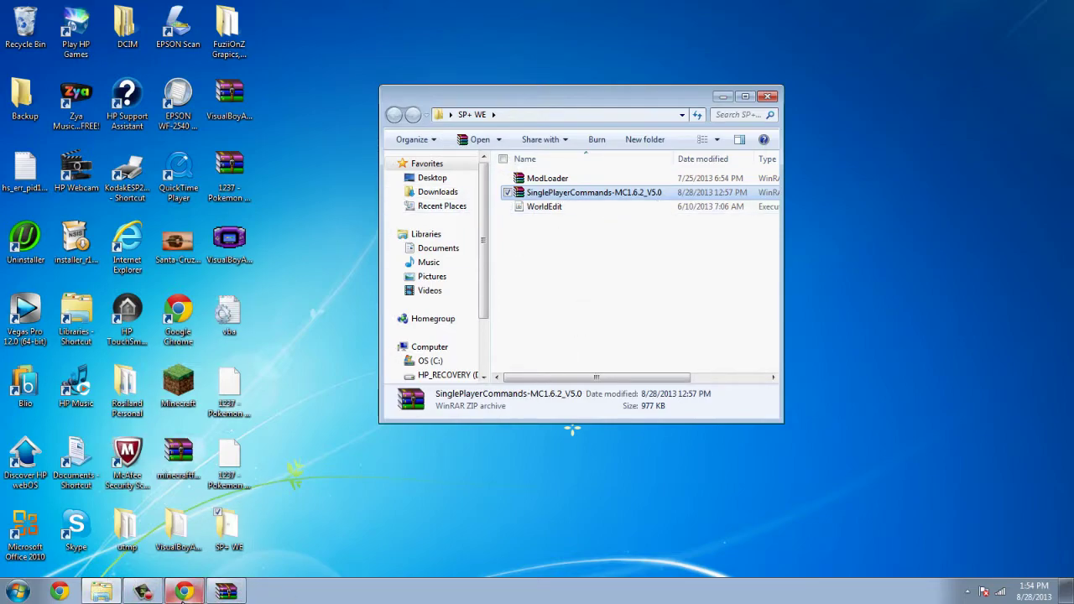
Step: Close the browser and the SinglePlayerCommands archive window, keeping the SP+ WE folder open and moved aside
left_click(184, 591)
left_click(186, 591)
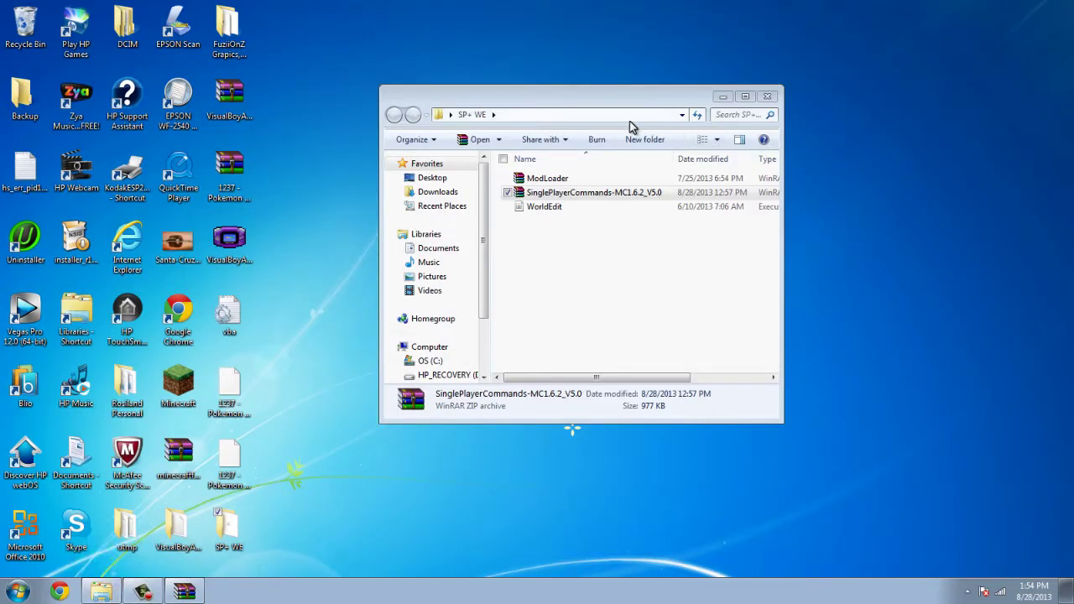
left_click_drag(627, 103, 727, 84)
double_click(694, 173)
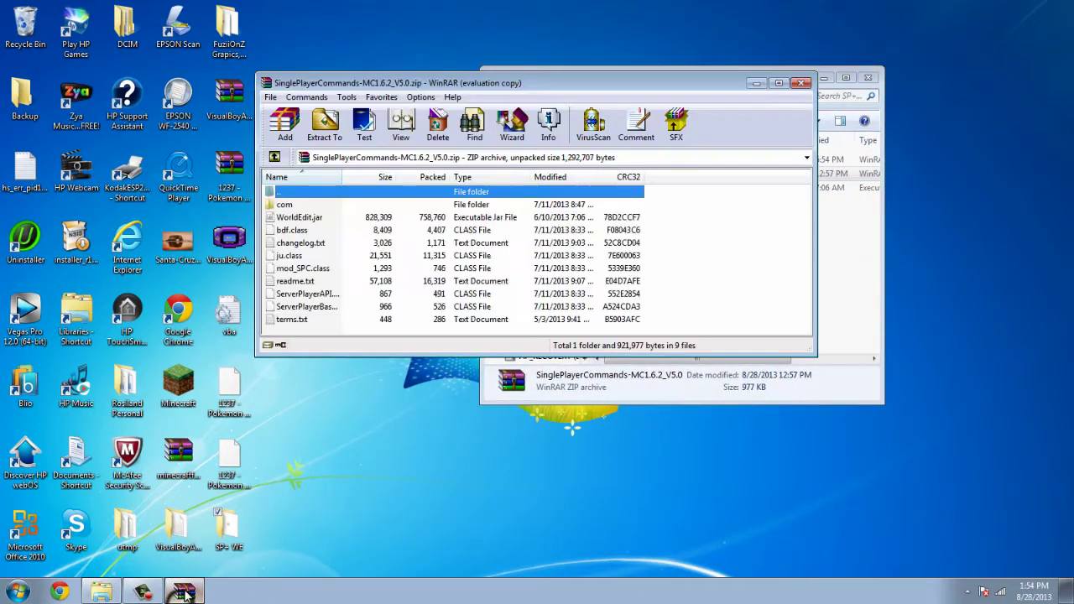
left_click(803, 84)
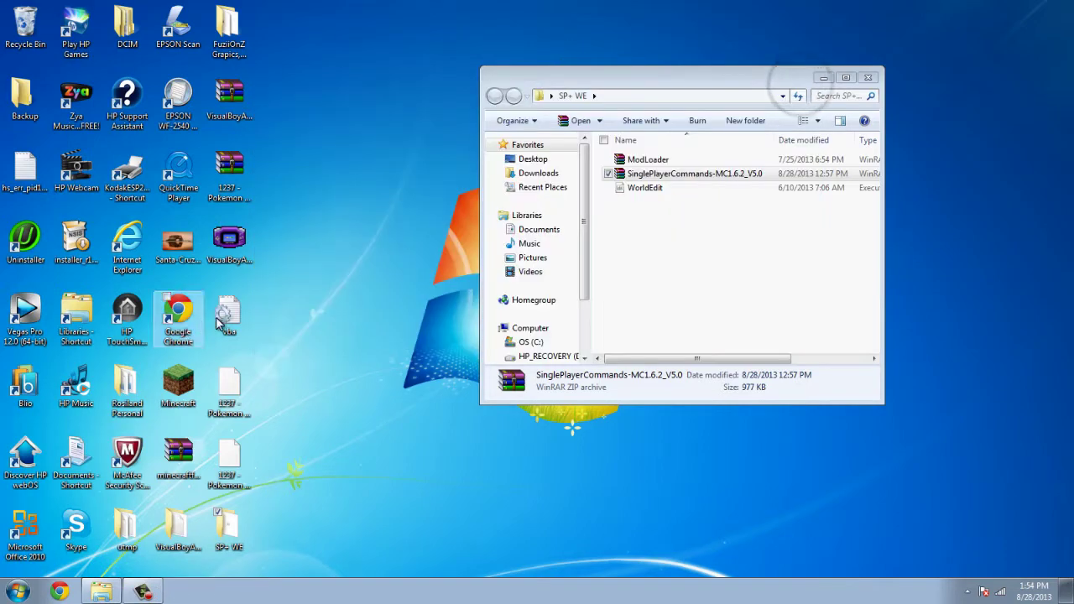
Step: Open the %appdata% folder through the Run dialog and place its window beside the SP+ WE folder
left_click(18, 592)
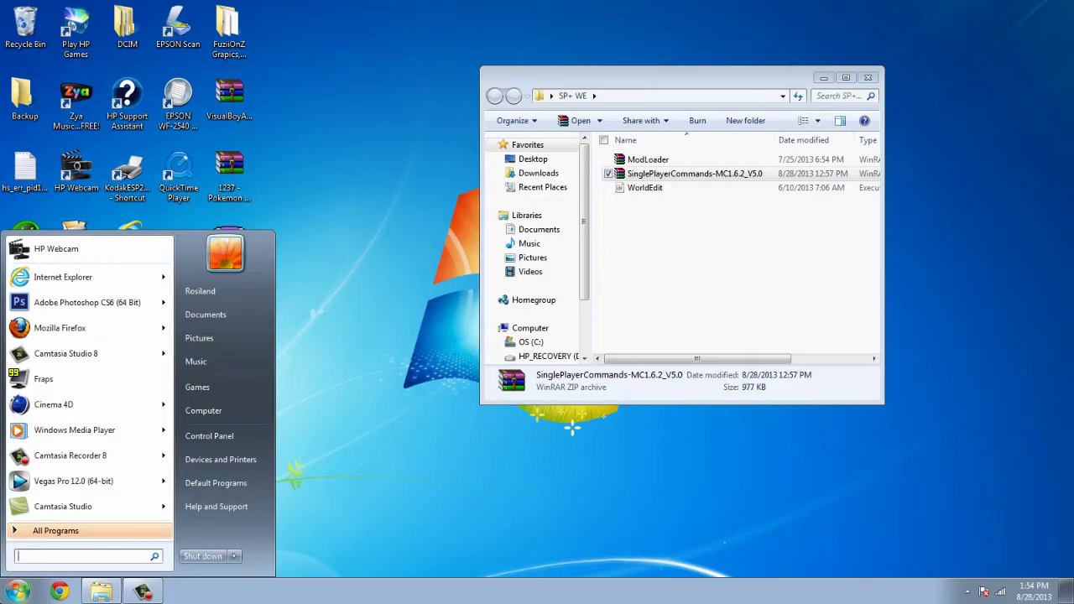
type("run")
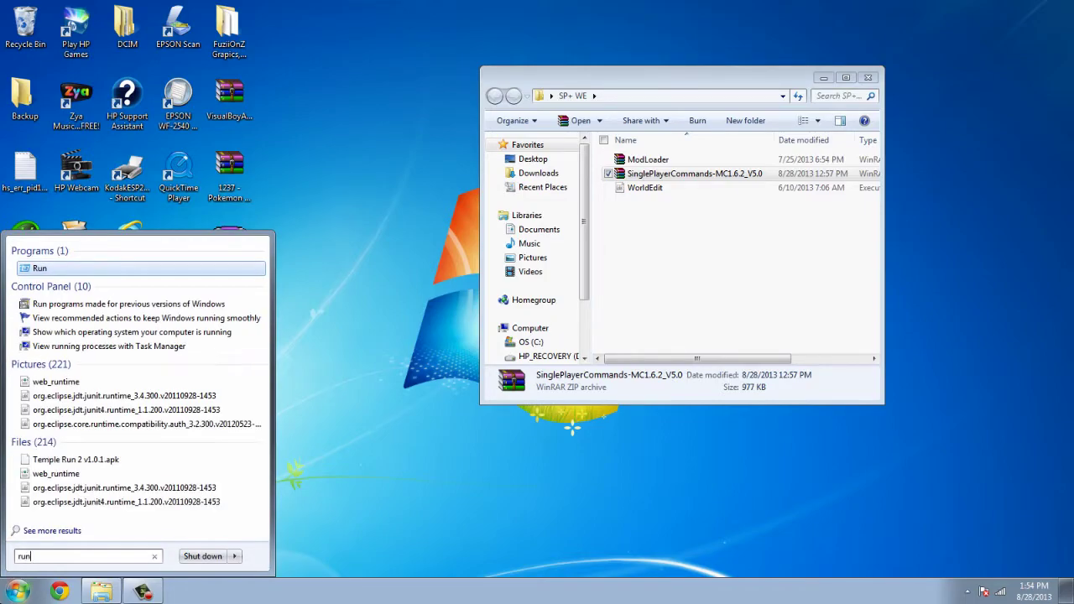
key("Return")
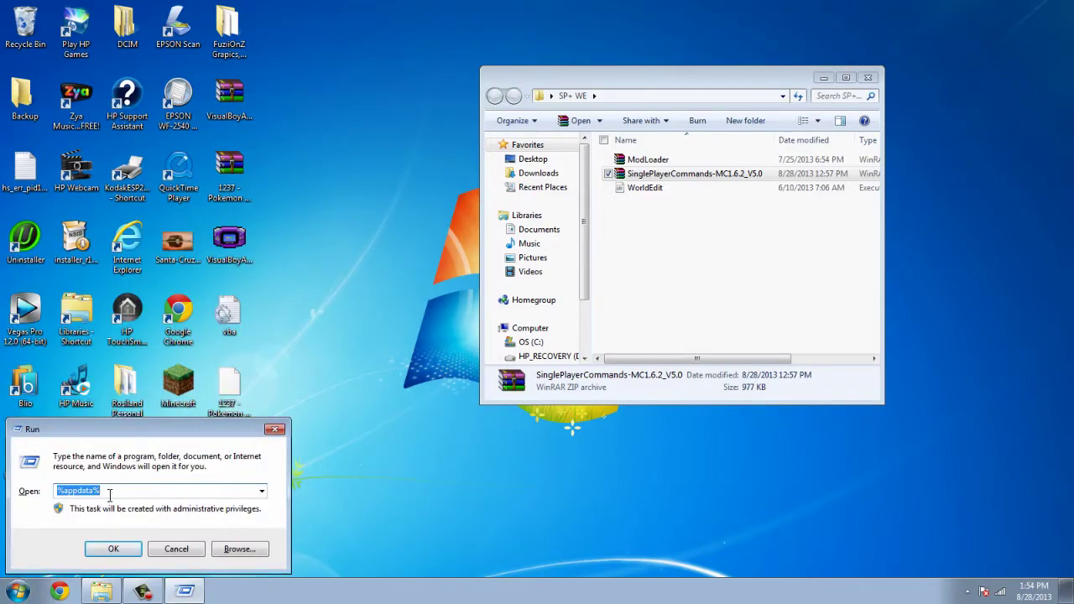
left_click(115, 548)
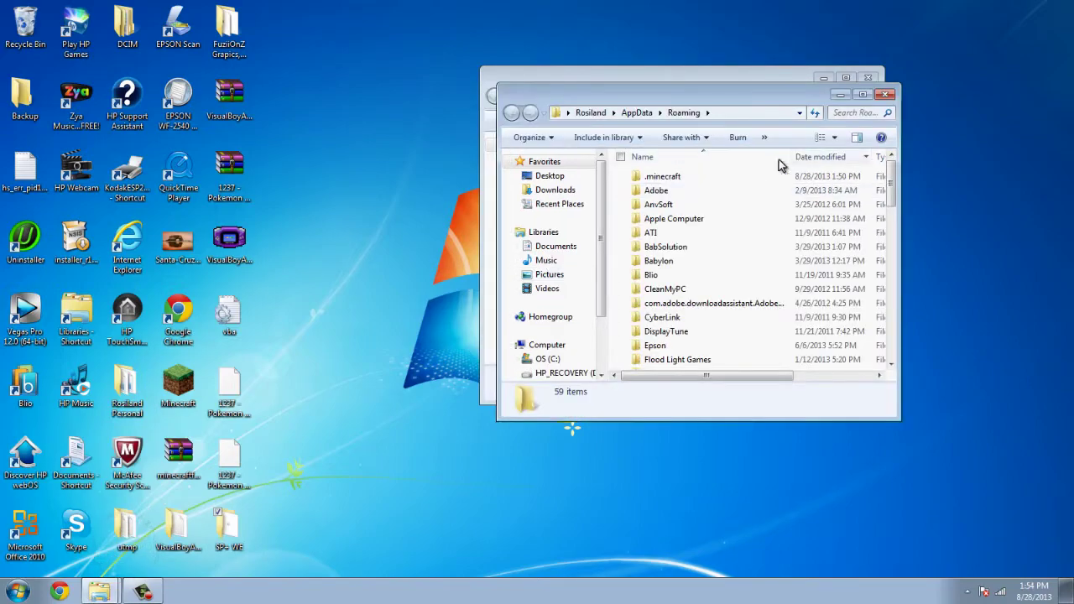
left_click_drag(732, 92, 326, 82)
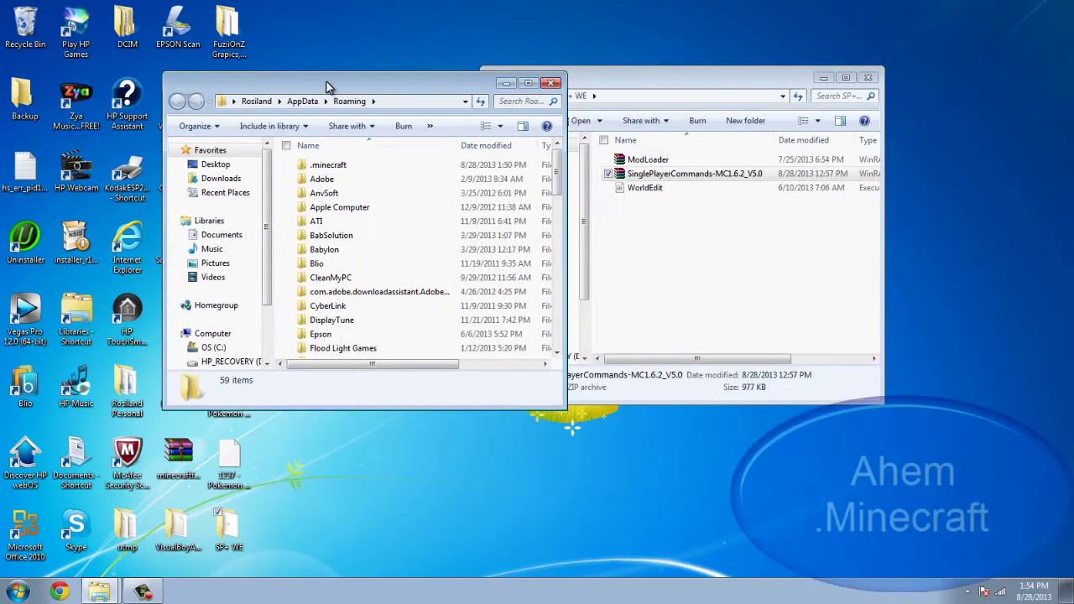
Step: Navigate from the Roaming folder into .minecraft, versions, 1.6.2
double_click(328, 165)
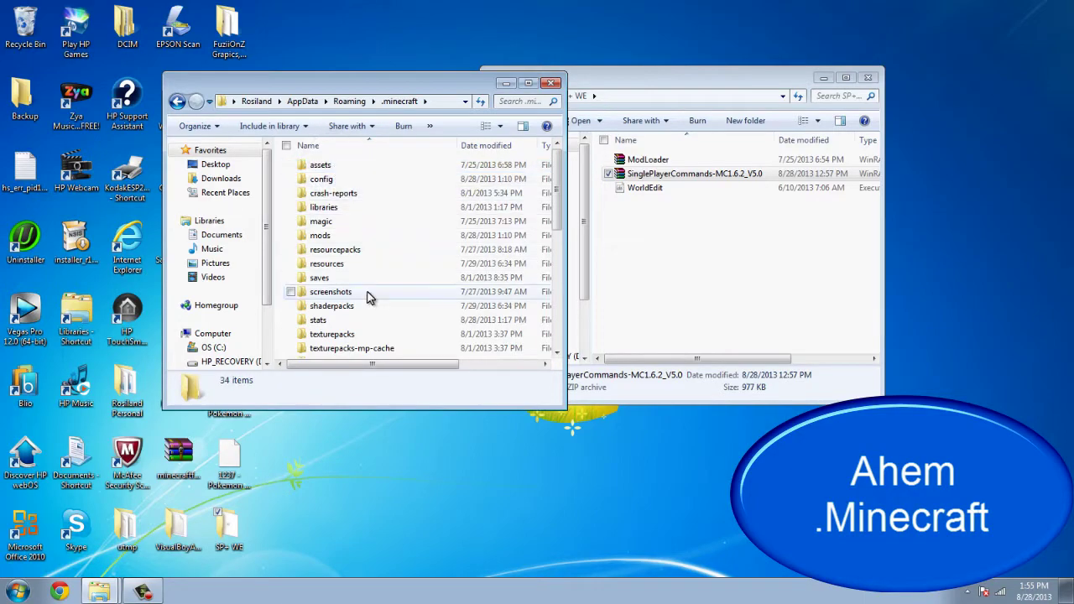
scroll(368, 263, "down", 1)
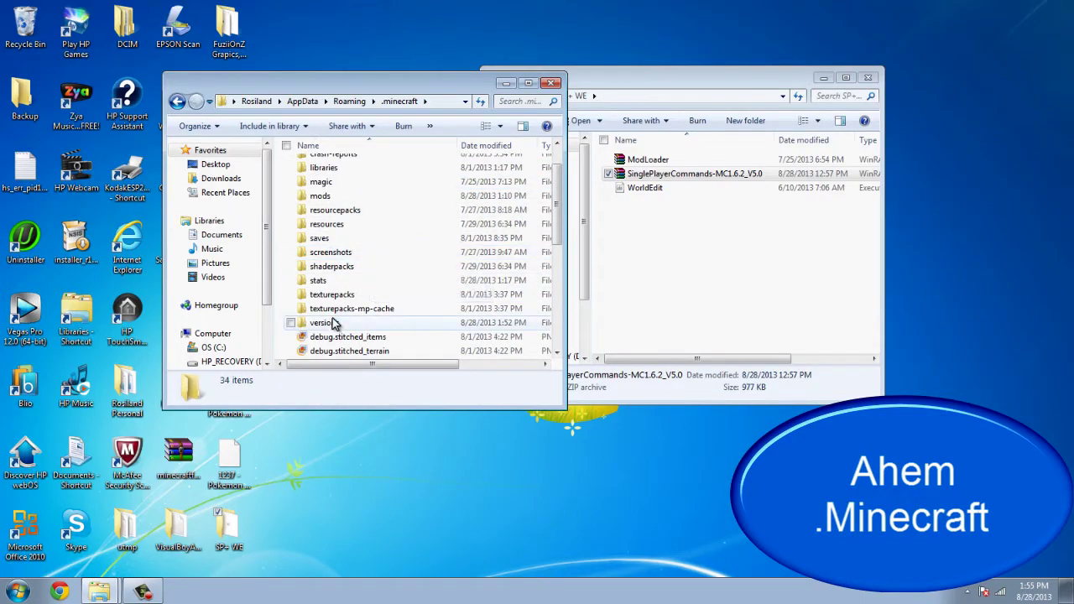
left_click(330, 320)
double_click(332, 322)
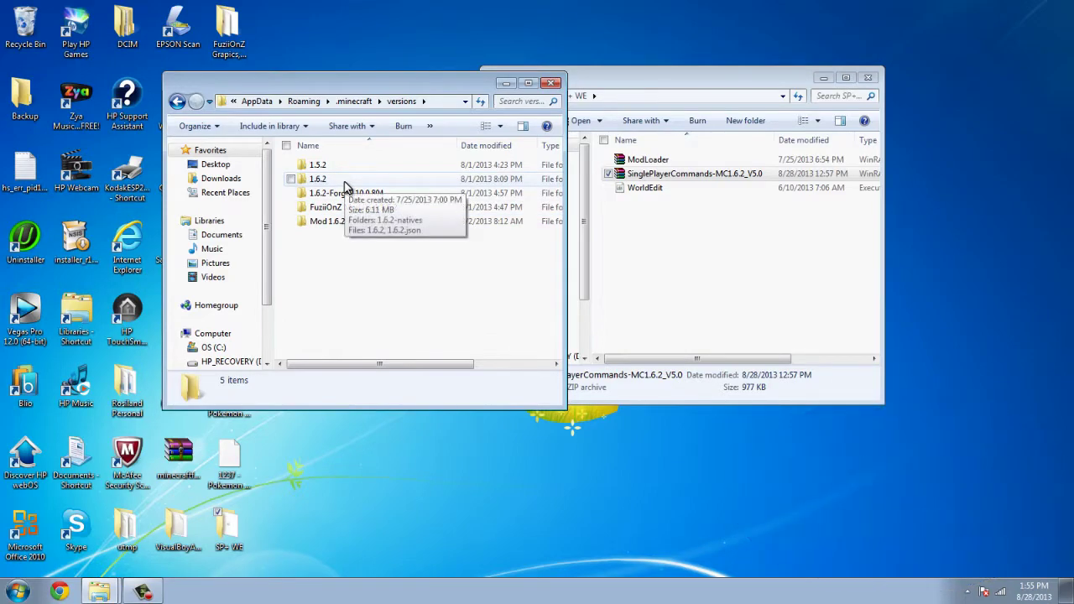
double_click(343, 180)
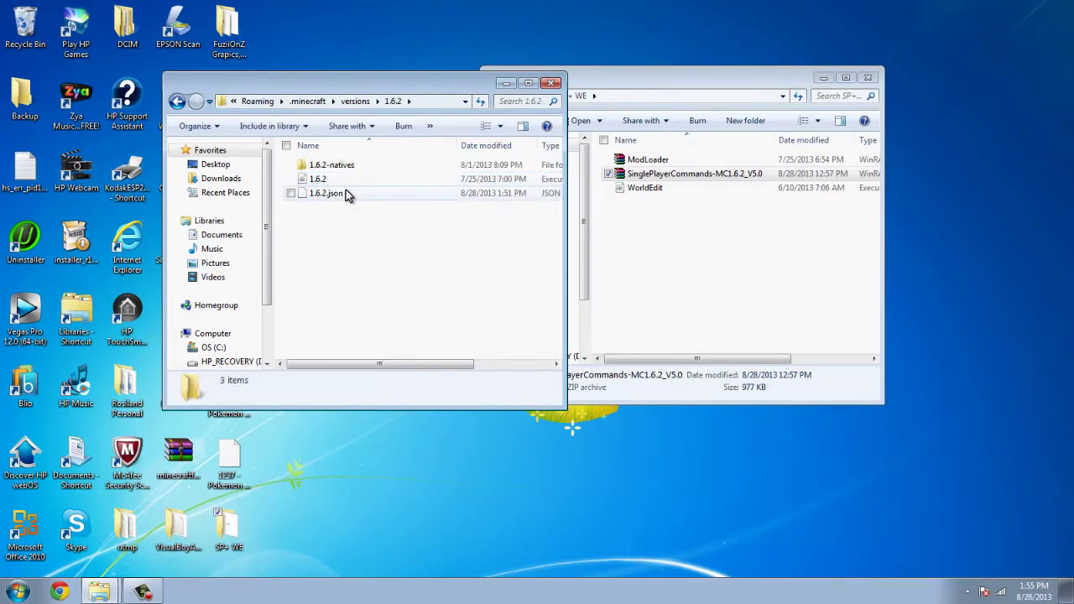
Step: Copy the 1.6.2 jar file and the 1.6.2.json file together
left_click(343, 194)
left_click(343, 180, "ctrl")
right_click(343, 180)
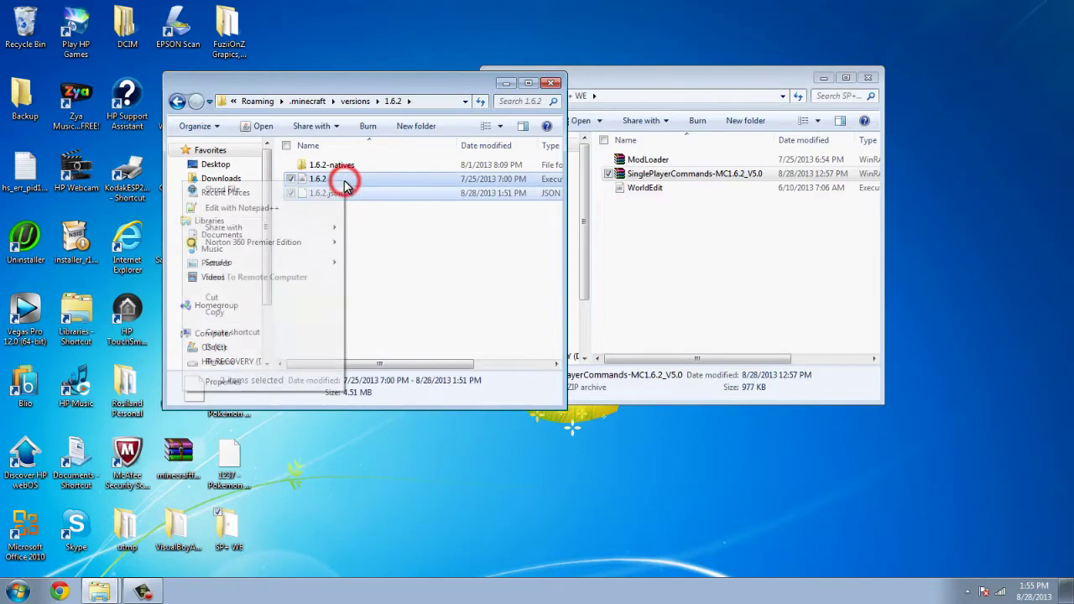
left_click(252, 310)
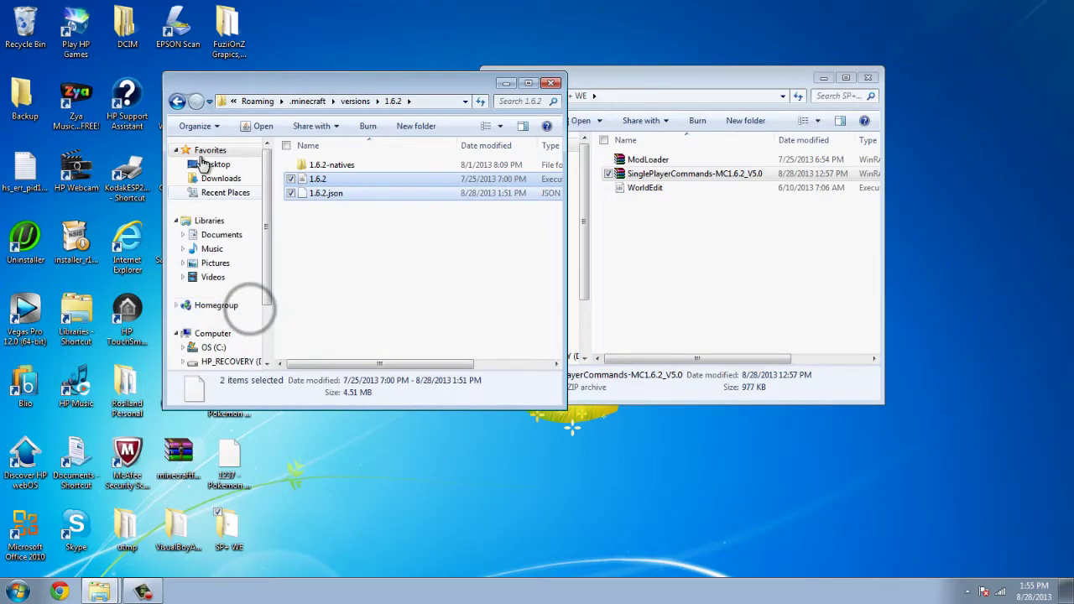
Step: Create a new folder named World Edit in the .minecraft versions folder
left_click(176, 101)
right_click(377, 273)
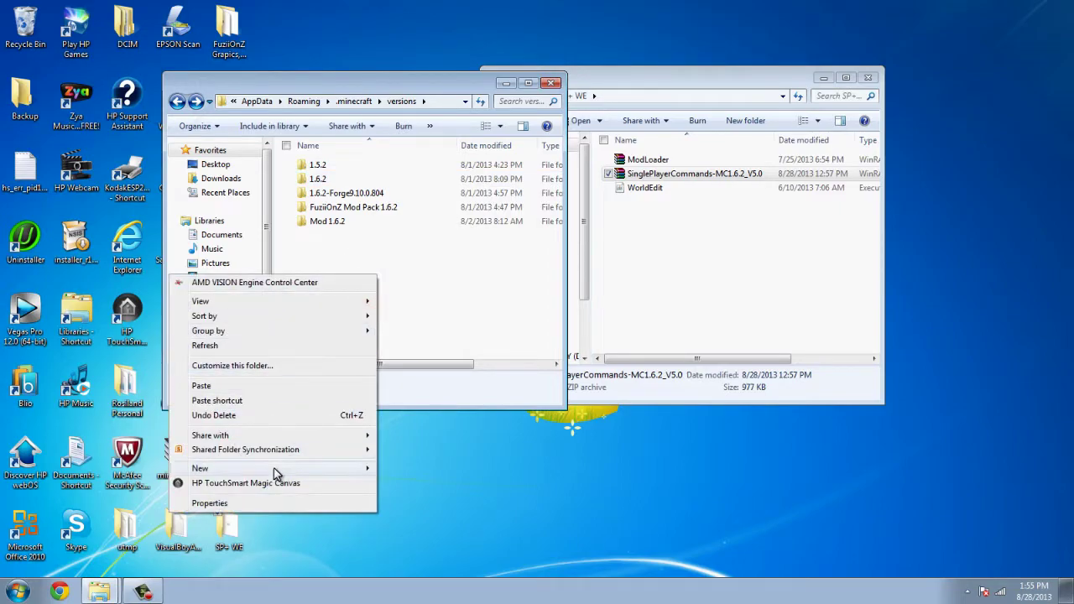
mouse_move(276, 472)
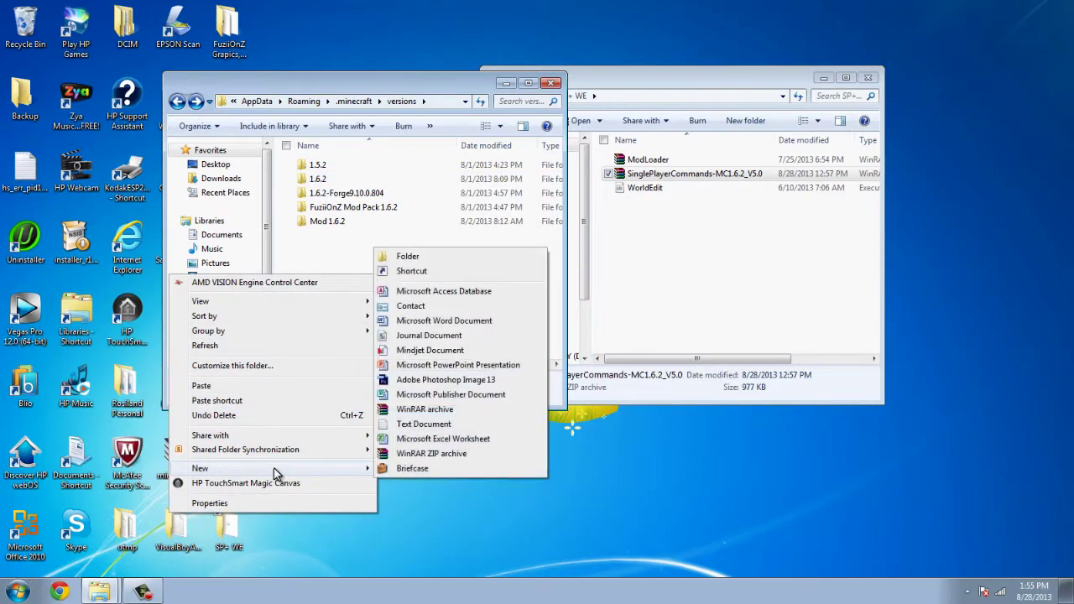
left_click(440, 258)
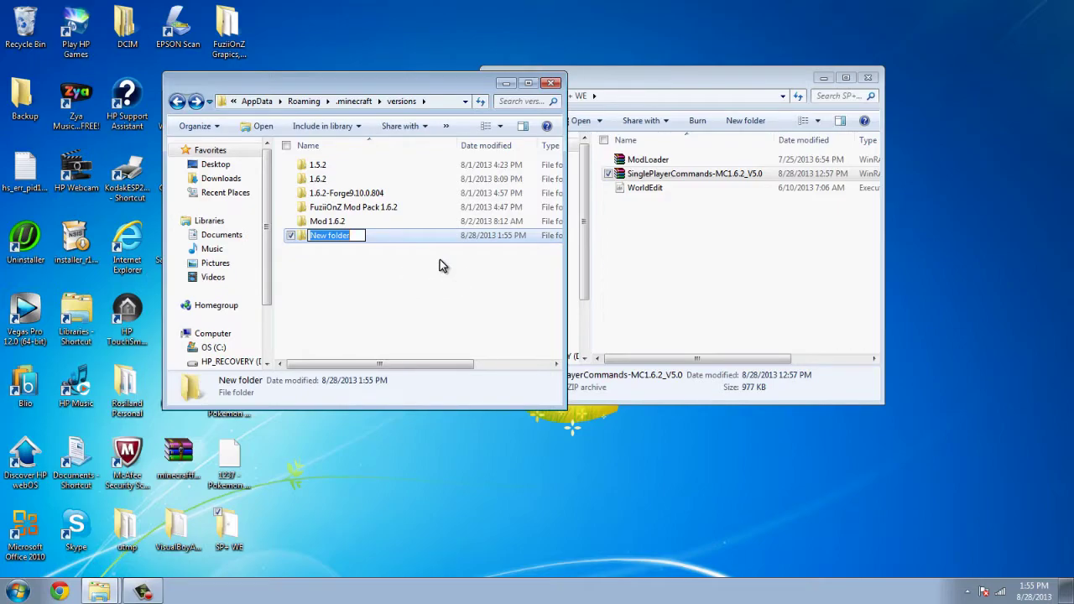
type("World")
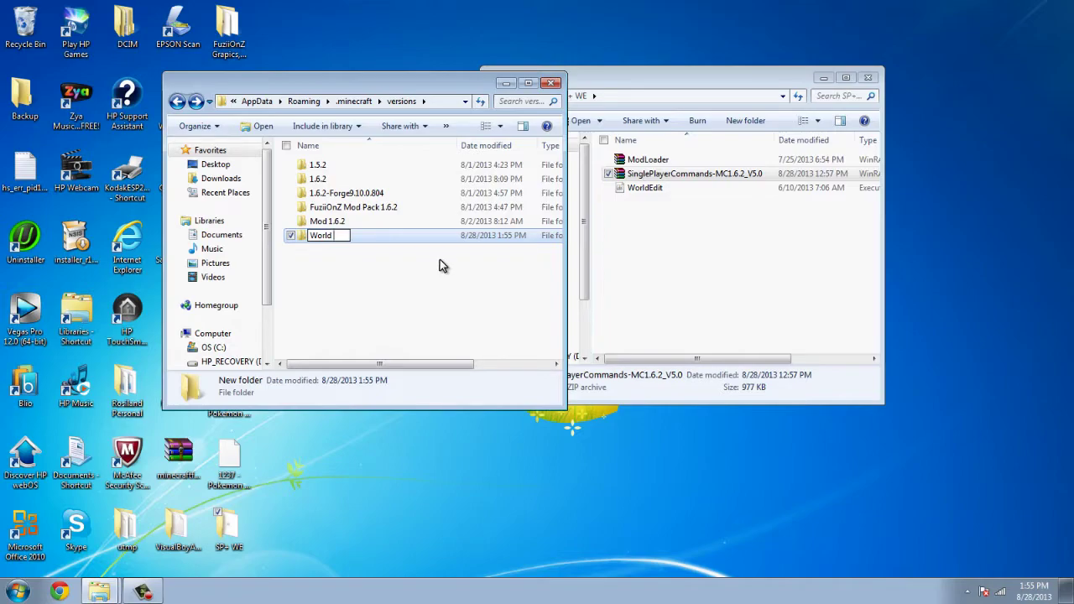
type(" EDiyt")
key("BackSpace")
key("BackSpace")
key("BackSpace")
key("BackSpace")
type("dit")
left_click(542, 259)
Step: Paste the copied 1.6.2 jar and json files into the World Edit folder
double_click(512, 237)
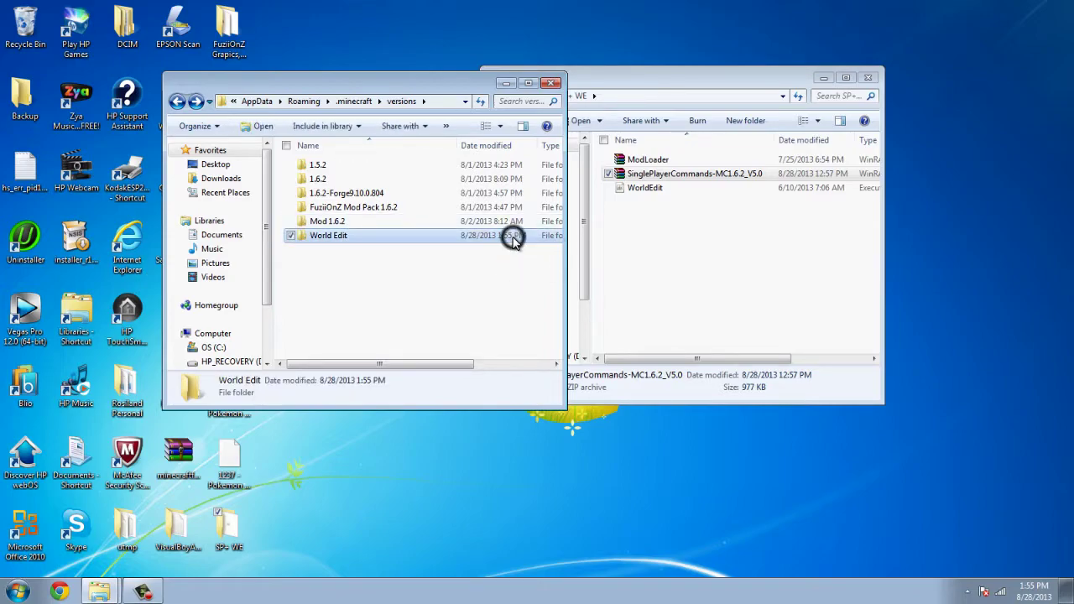
right_click(512, 238)
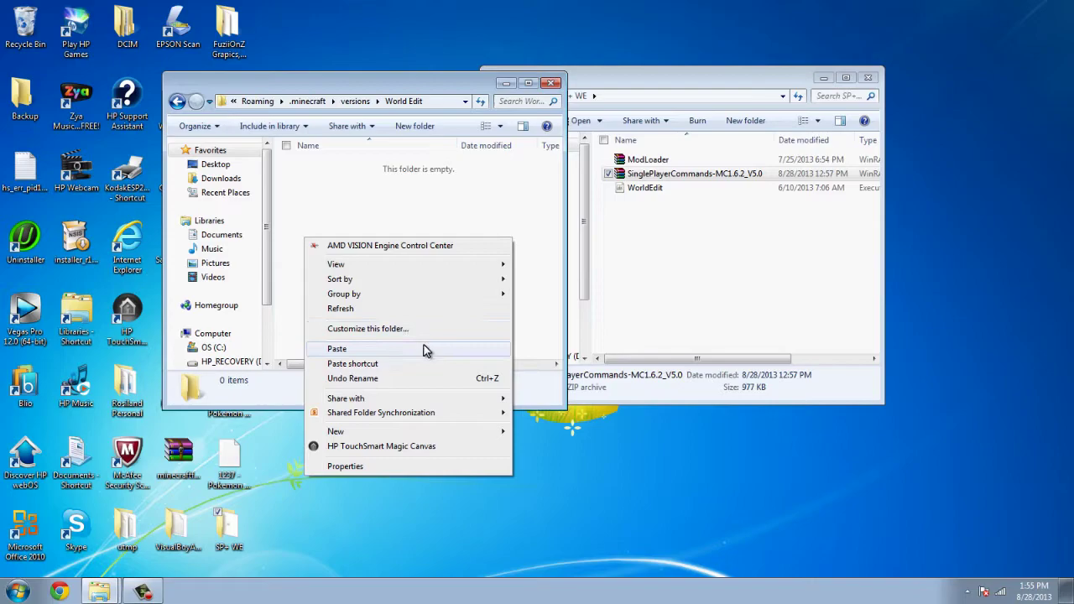
left_click(422, 350)
left_click(448, 237)
Step: Rename the 1.6.2 jar file in the World Edit folder as World Edit
left_click(388, 165)
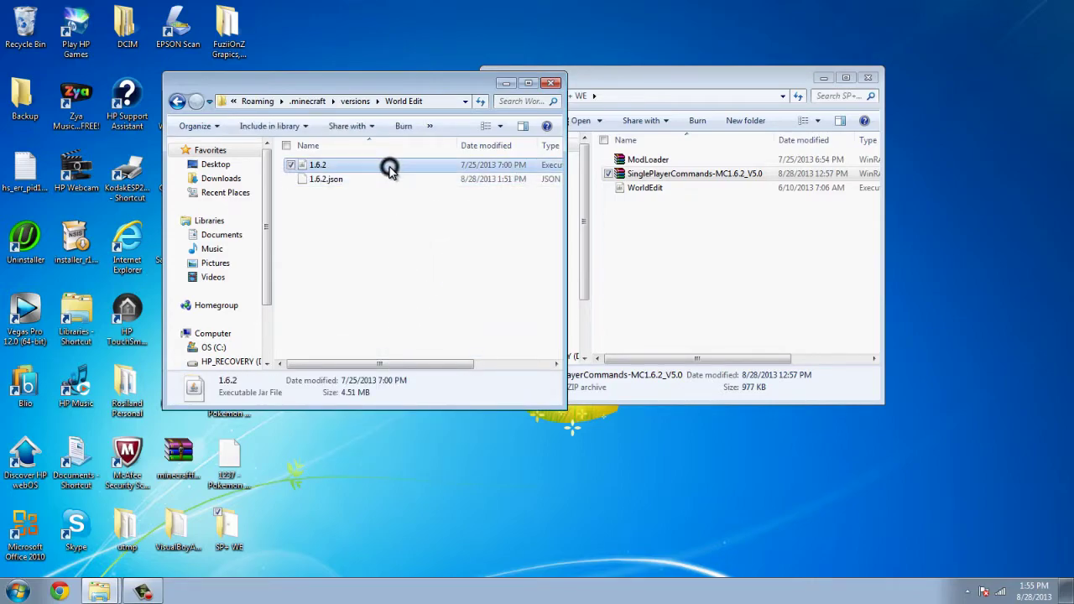
right_click(387, 166)
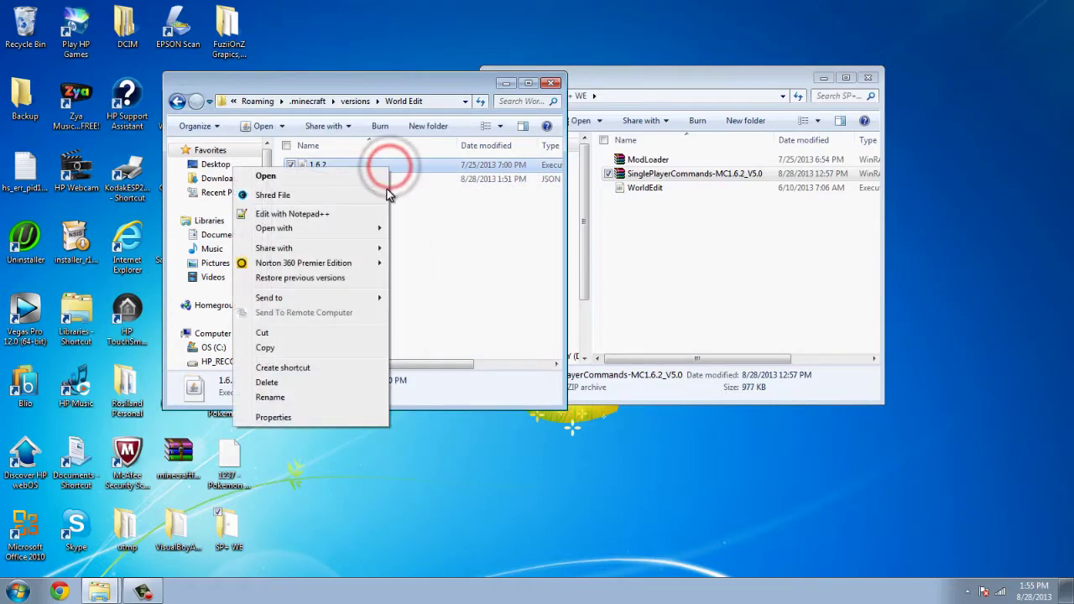
left_click(309, 399)
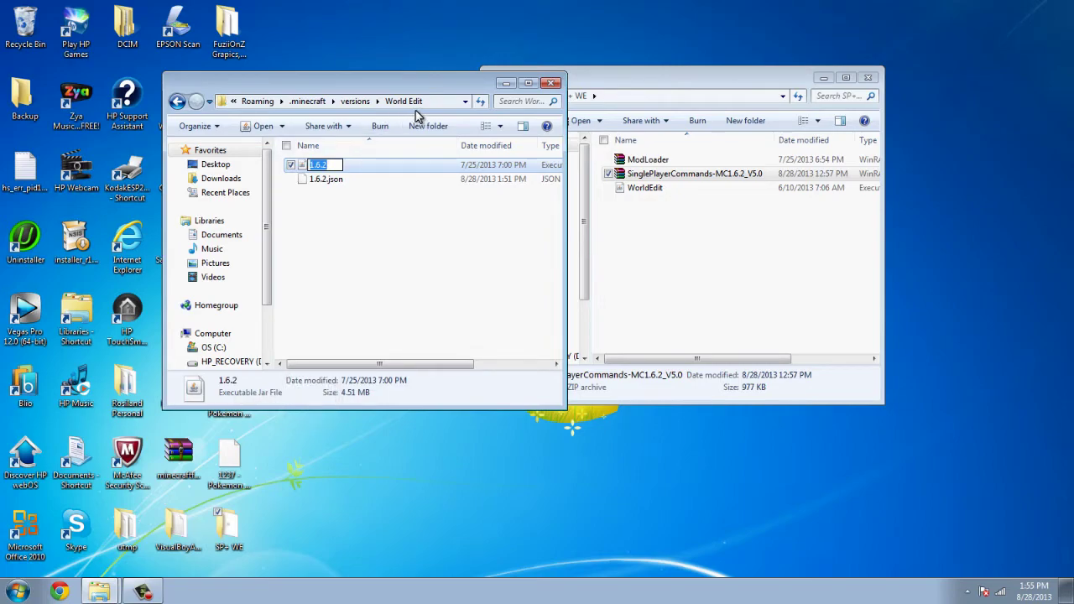
type("World Edit")
left_click(450, 235)
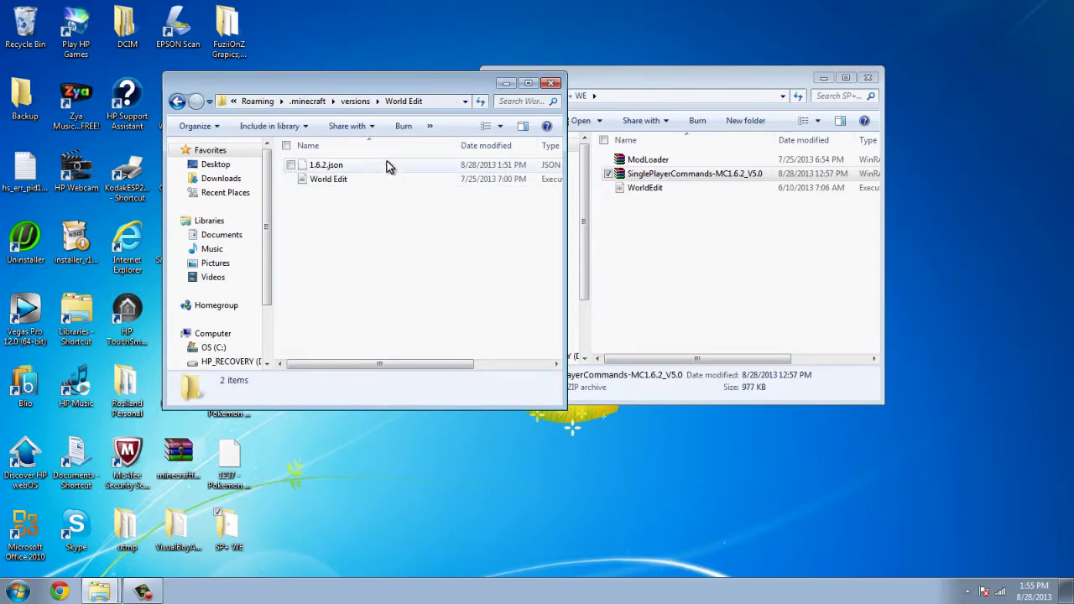
Step: Rename the 1.6.2.json file in the World Edit folder as World edit.json
right_click(388, 164)
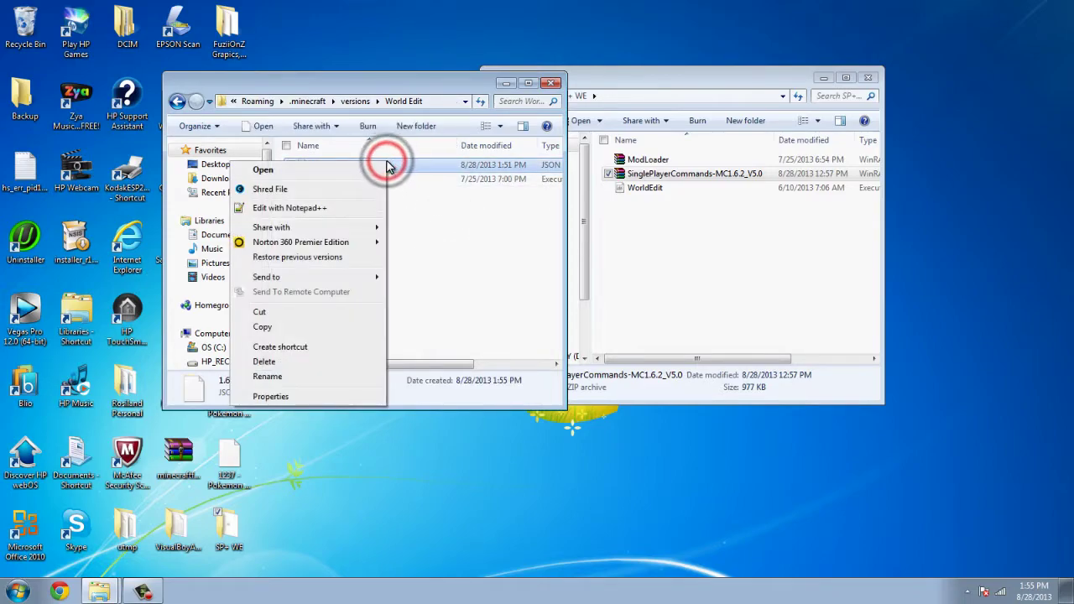
left_click(313, 375)
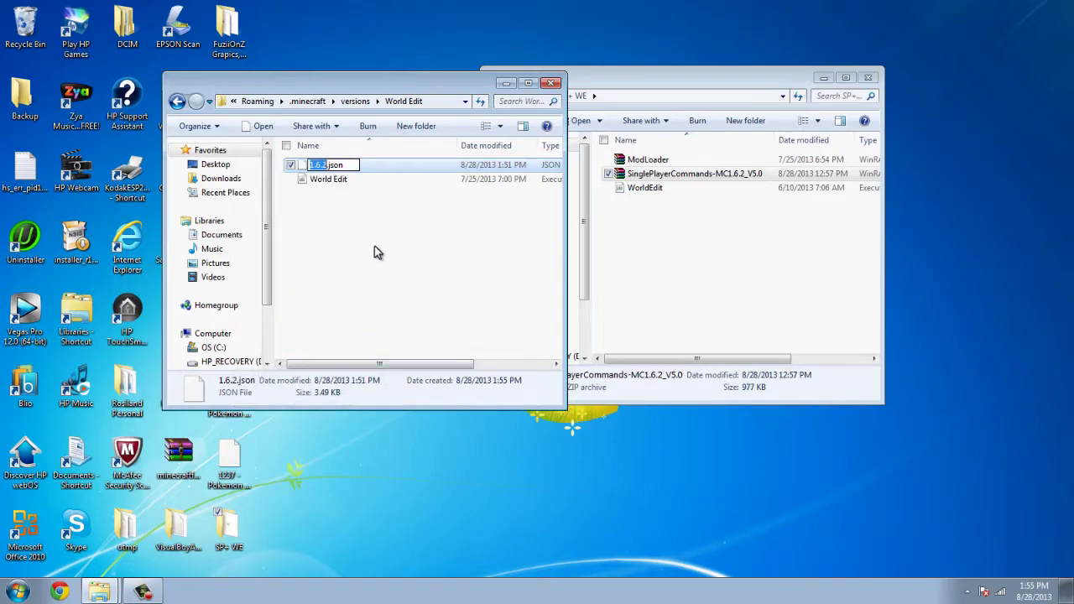
type("Weorld")
key("BackSpace")
key("BackSpace")
type("orlds edit")
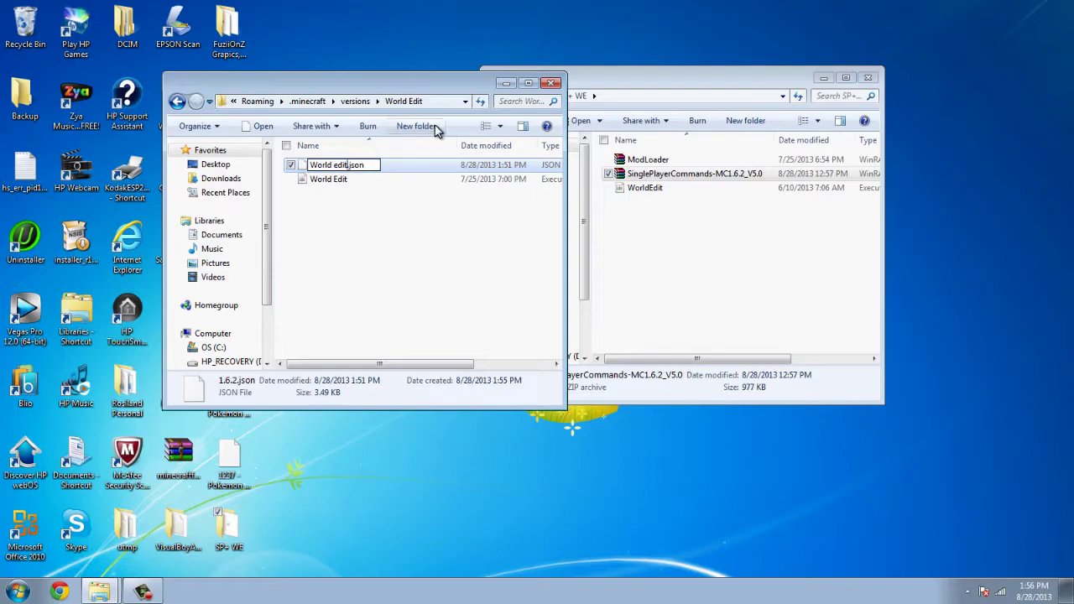
left_click(393, 220)
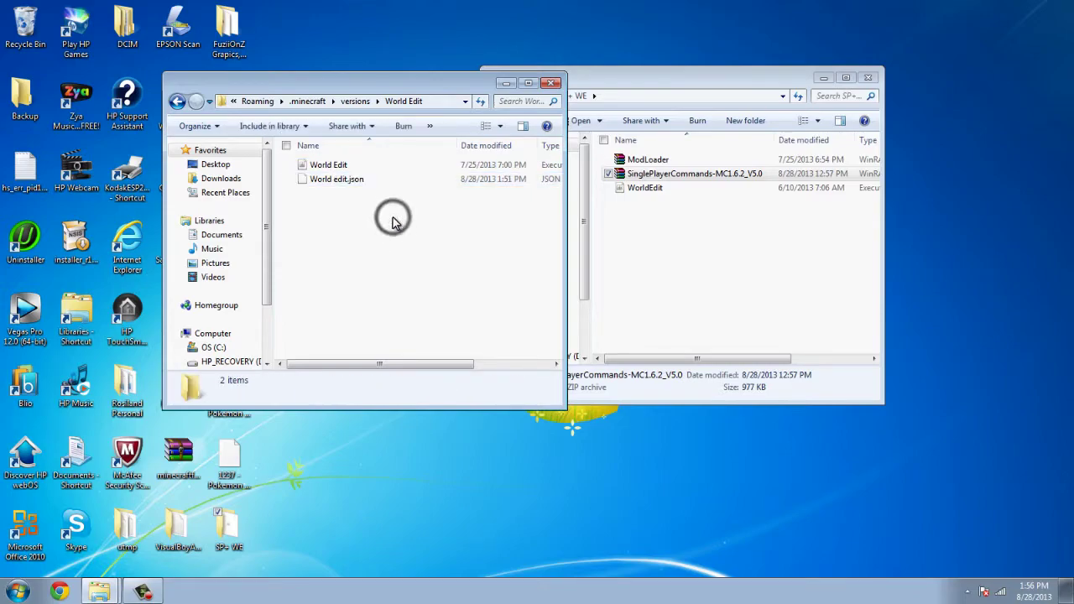
Step: Rename the json file in the World Edit folder as World Edit.json, with a capital E
left_click(339, 179)
right_click(338, 180)
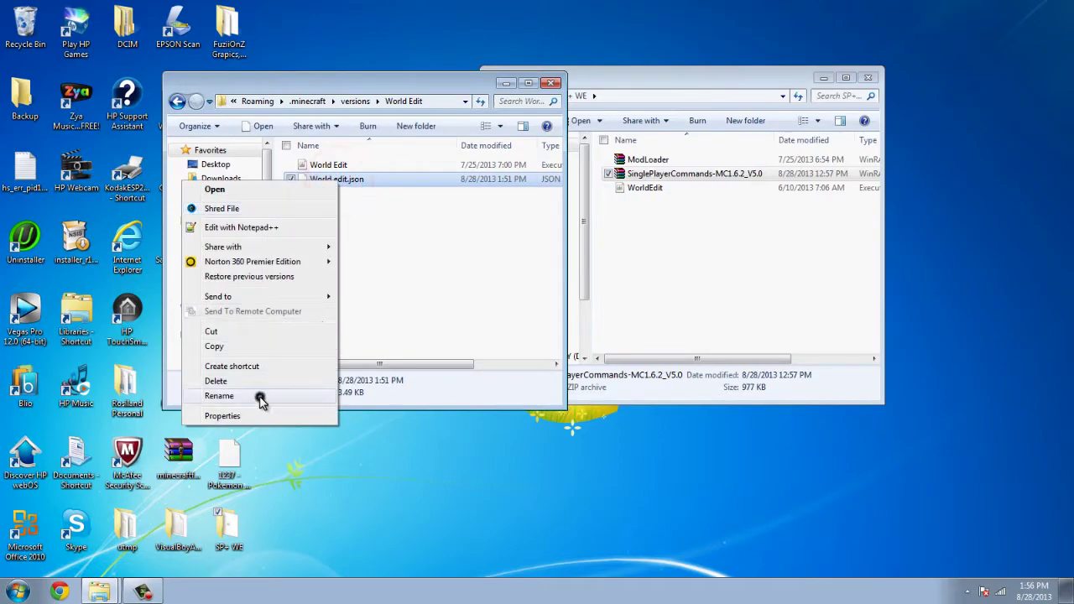
left_click(220, 396)
left_click(339, 177)
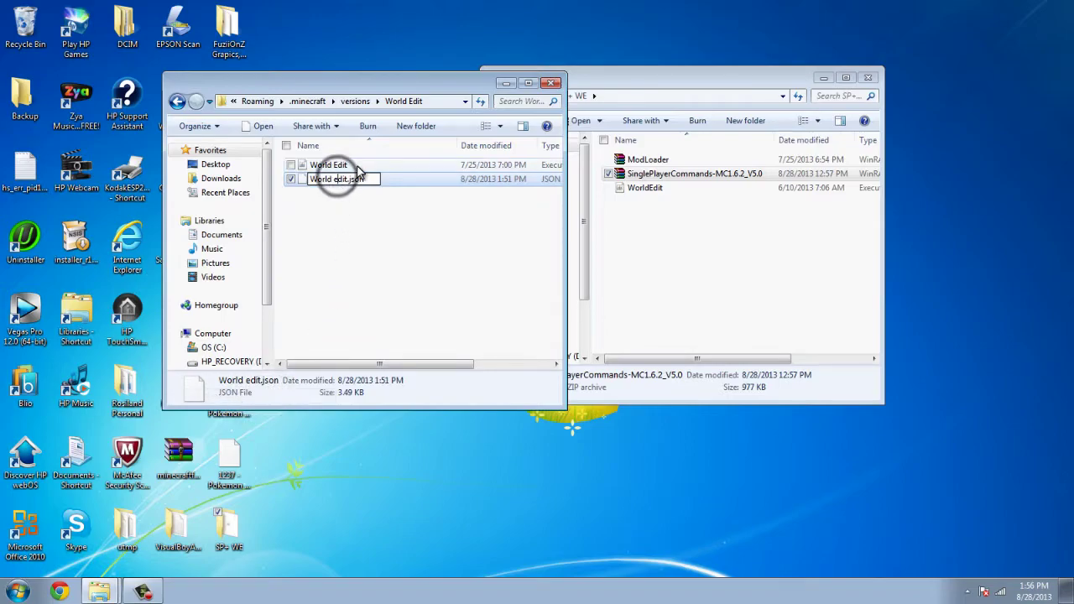
key("BackSpace")
type("E")
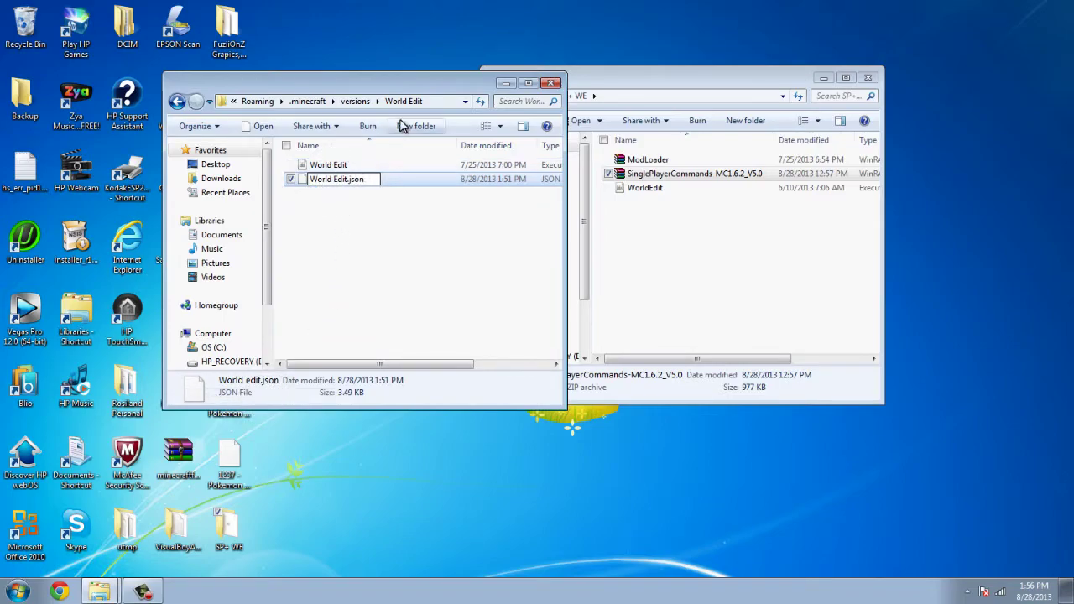
left_click(378, 243)
Step: Open the World Edit jar and the ModLoader archive from the SP+ WE folder in separate WinRAR windows
right_click(373, 167)
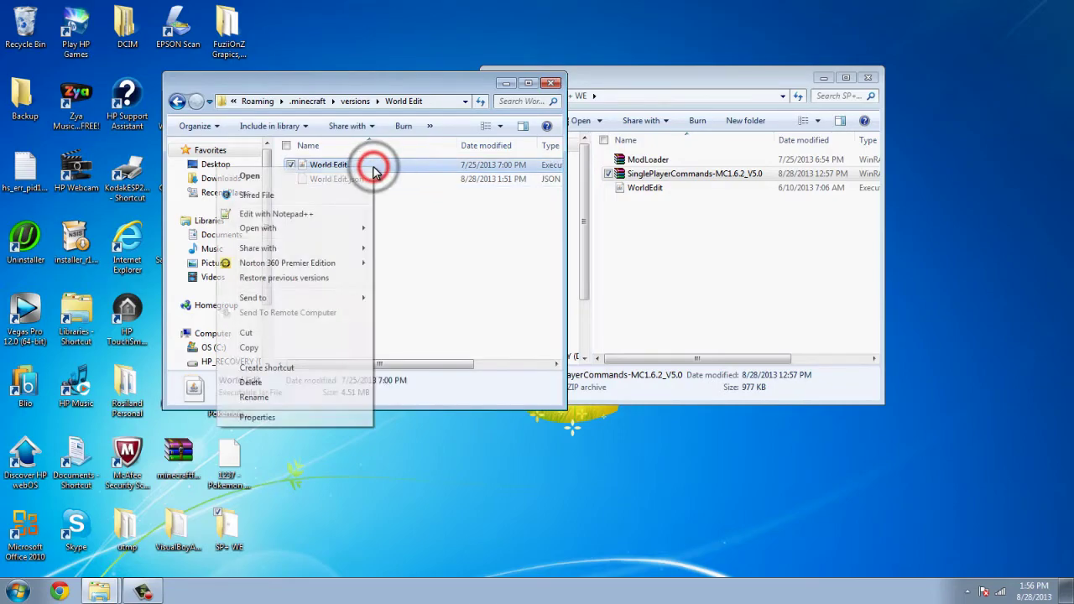
mouse_move(321, 234)
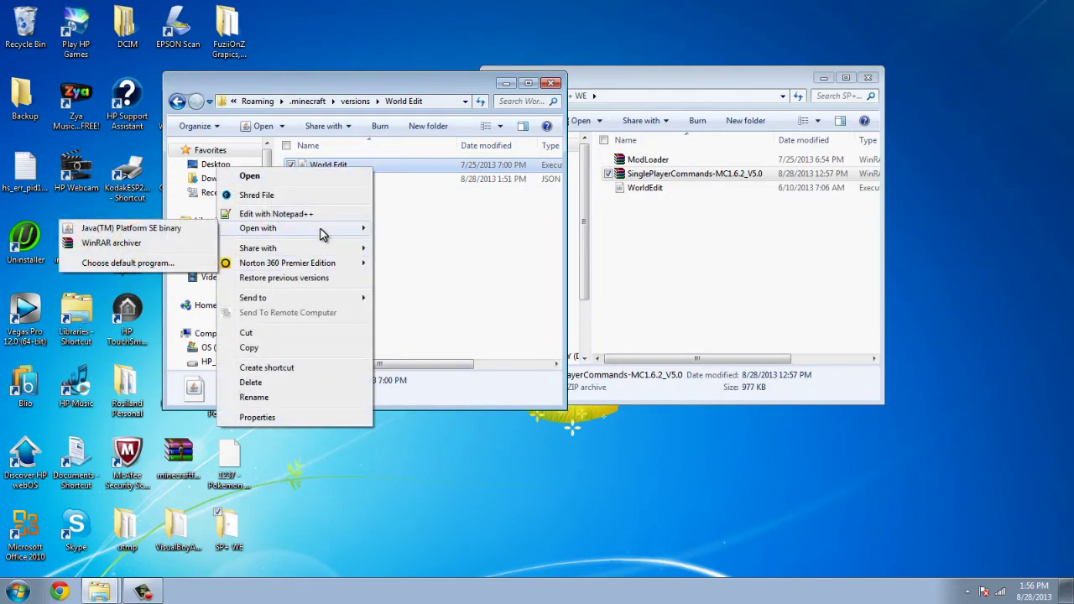
left_click(179, 242)
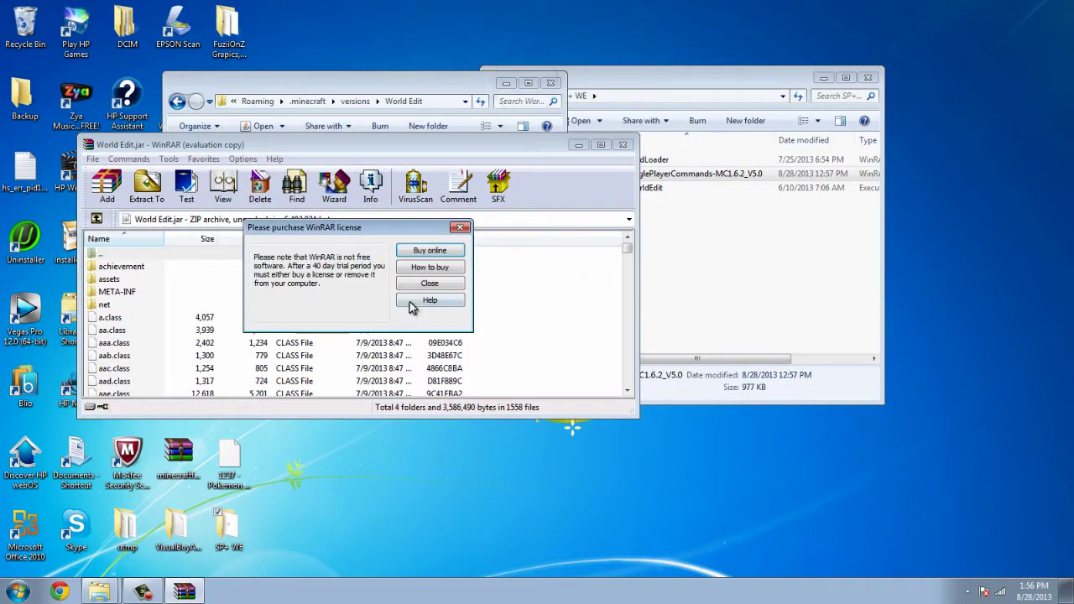
left_click(429, 284)
left_click_drag(446, 86, 193, 310)
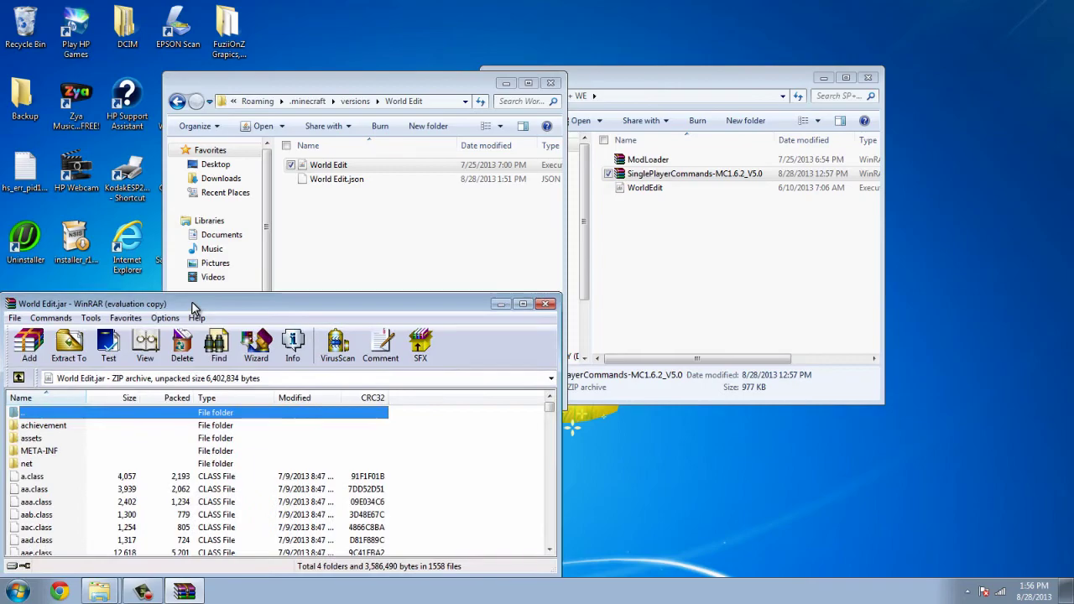
left_click_drag(675, 80, 866, 22)
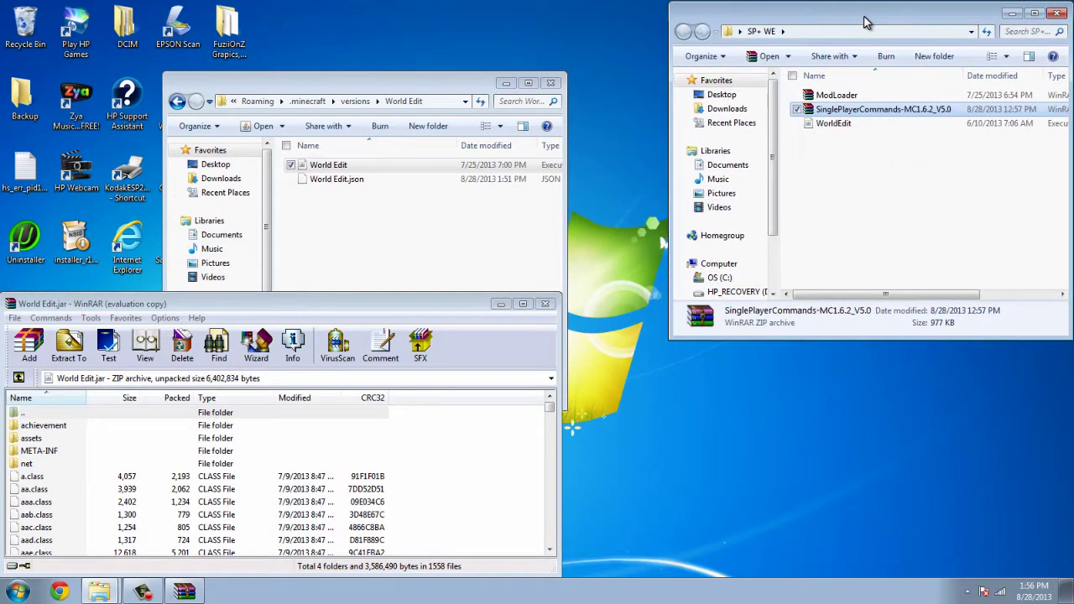
double_click(876, 97)
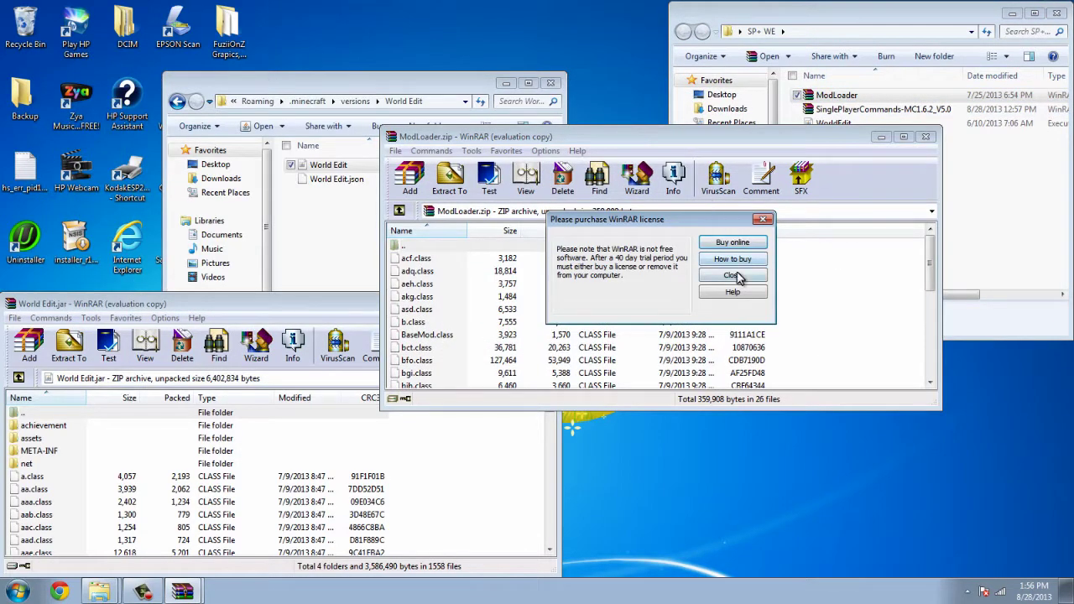
left_click(733, 276)
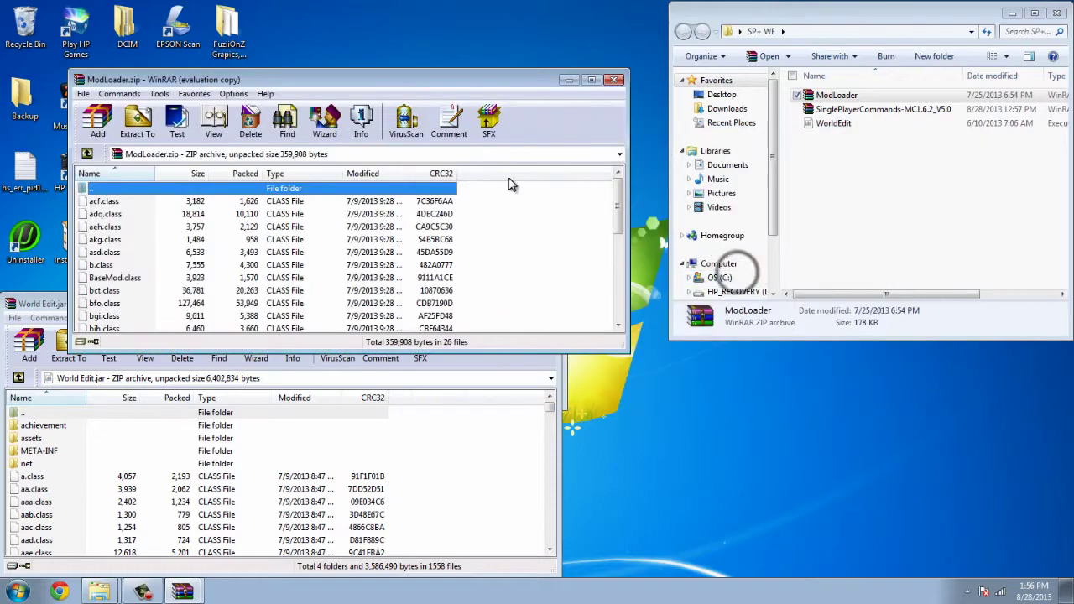
Step: Delete the META-INF folder from the World Edit.jar archive
left_click(166, 453)
key("Delete")
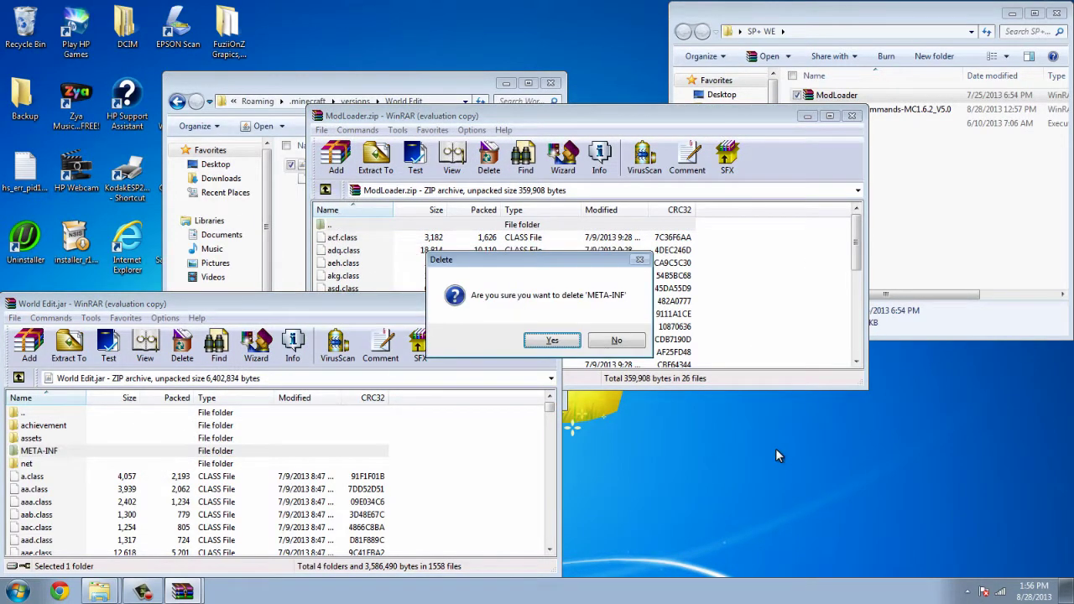
left_click(547, 338)
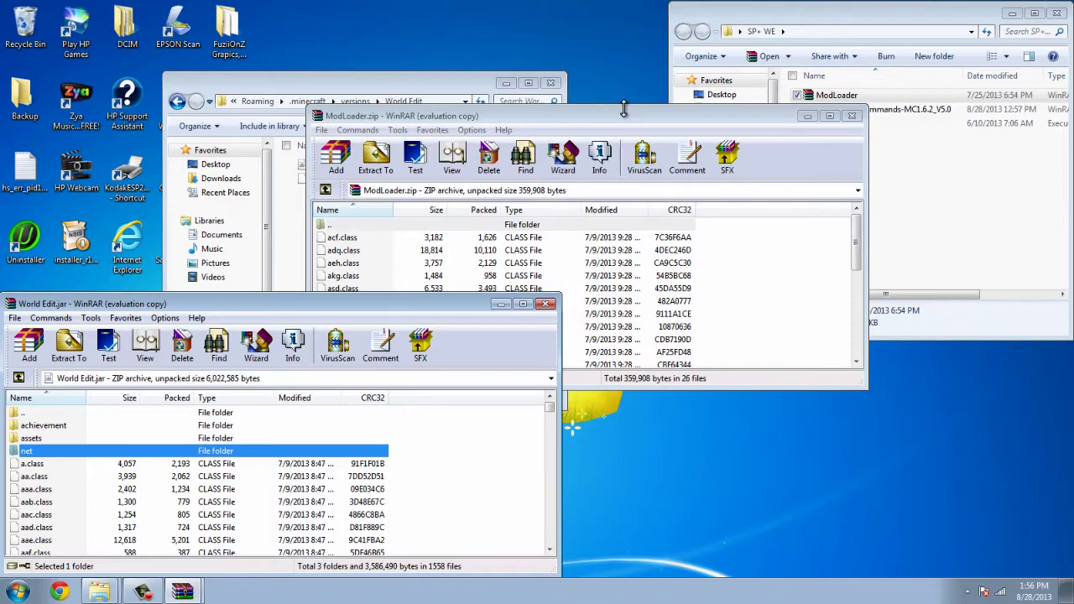
Step: Add all files from ModLoader.zip to World Edit.jar with the default archive settings, and close ModLoader.zip
left_click_drag(621, 116, 816, 90)
key("ctrl+a")
left_click_drag(777, 221, 597, 314)
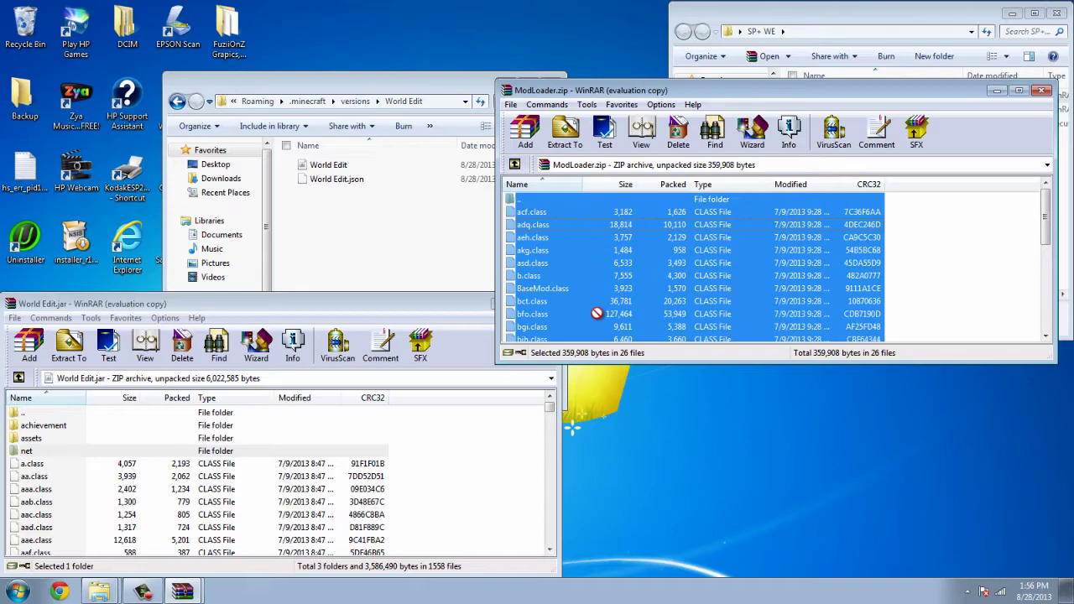
left_click_drag(597, 314, 460, 468)
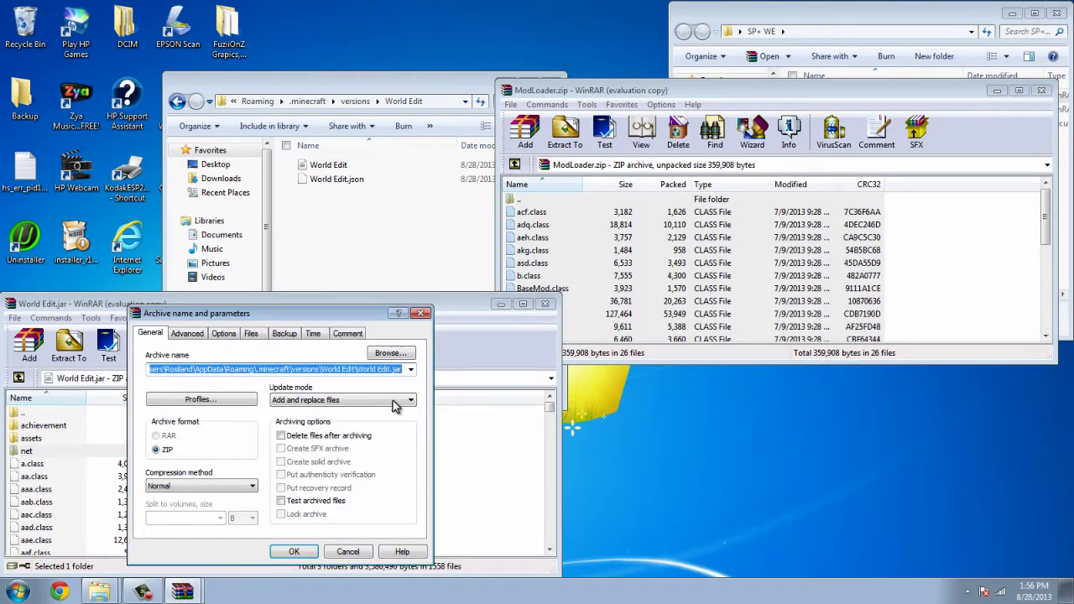
left_click(297, 553)
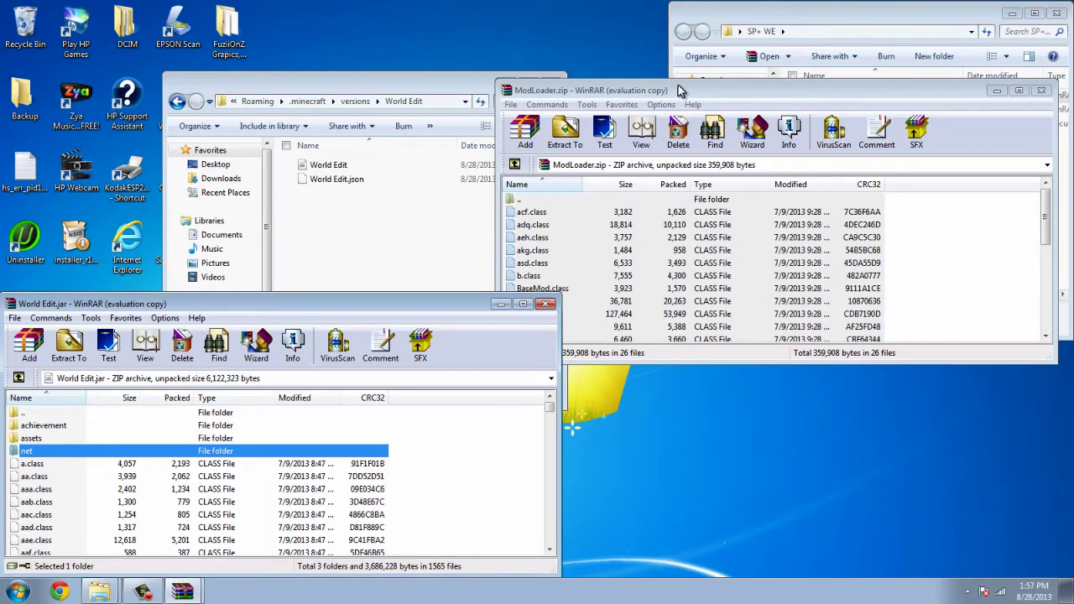
left_click(1041, 90)
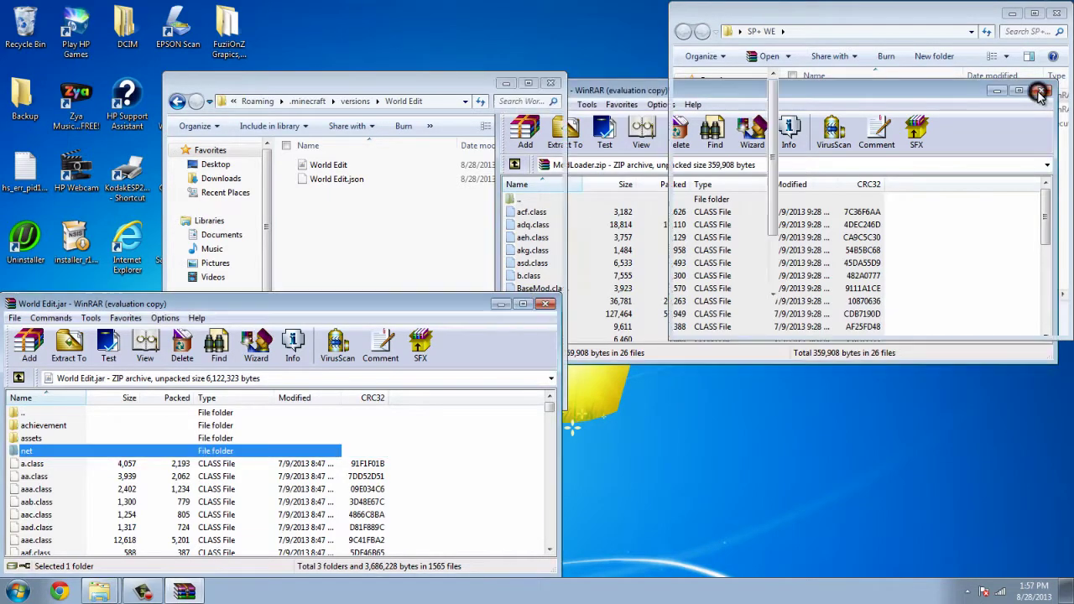
Step: Add the entire contents of SinglePlayerCommands-MC1.6.2_V5.0.zip to World Edit.jar, and close the source archive
left_click(911, 110)
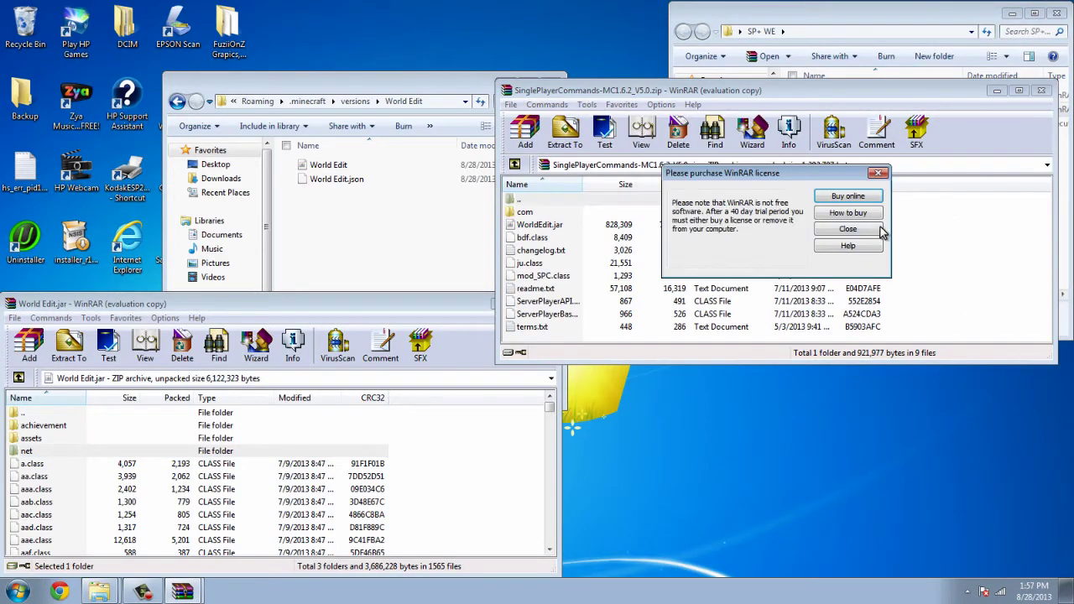
left_click(880, 230)
key("ctrl+a")
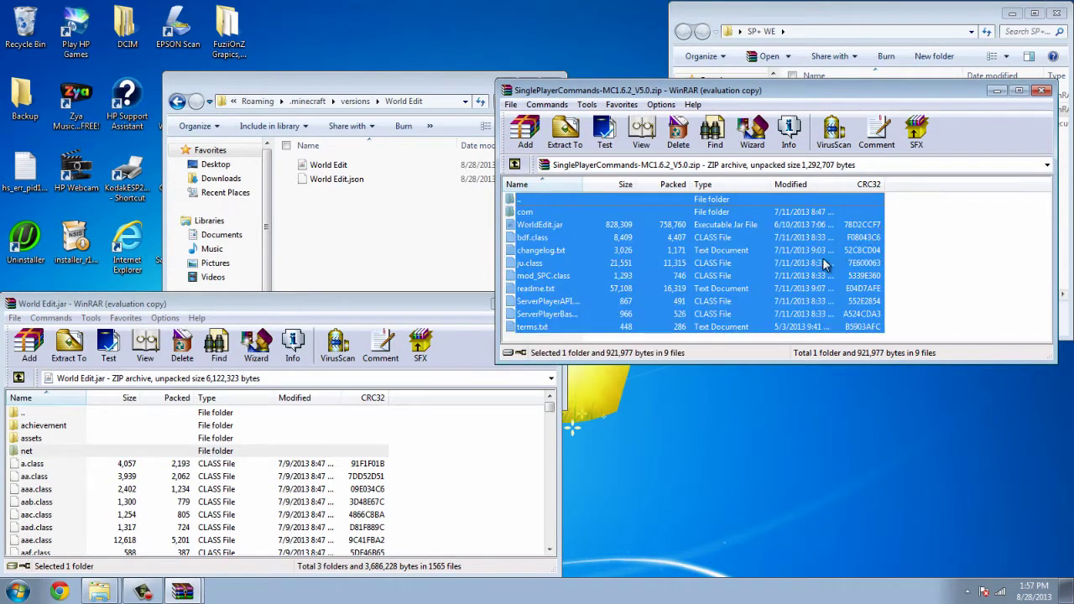
left_click_drag(824, 264, 473, 463)
left_click(292, 551)
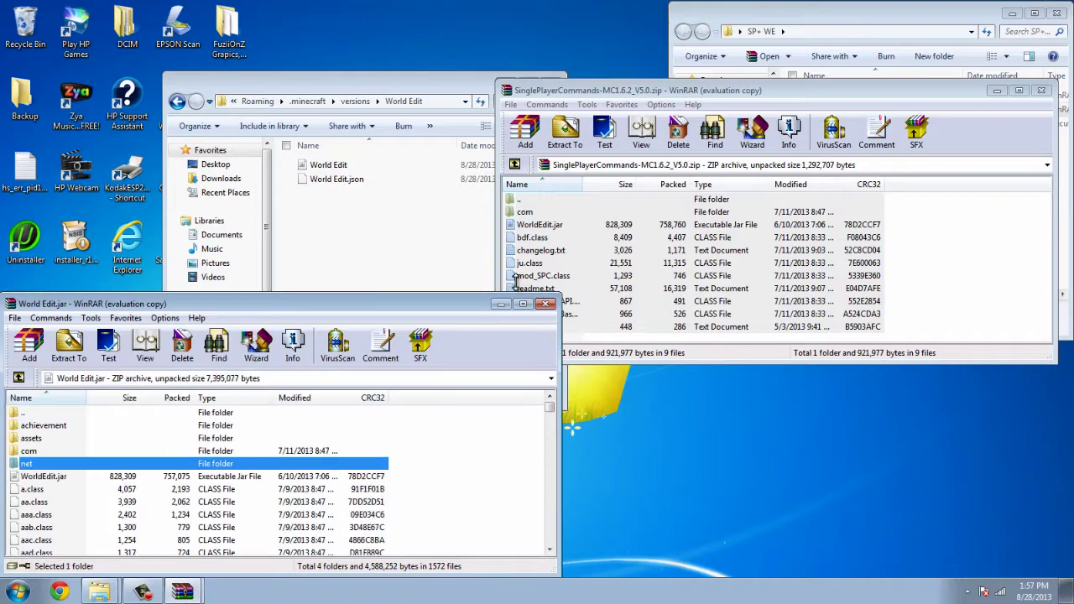
left_click(1041, 91)
Step: Open the WorldEdit jar from the SP+ WE folder in WinRAR and add all its contents to World Edit.jar
right_click(883, 124)
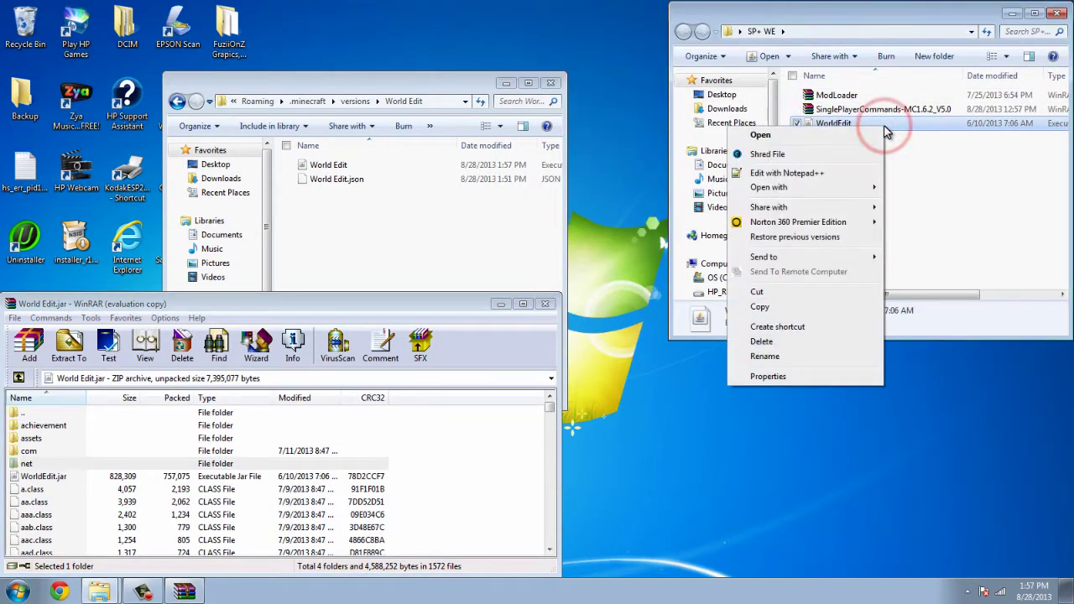
mouse_move(842, 191)
left_click(669, 213)
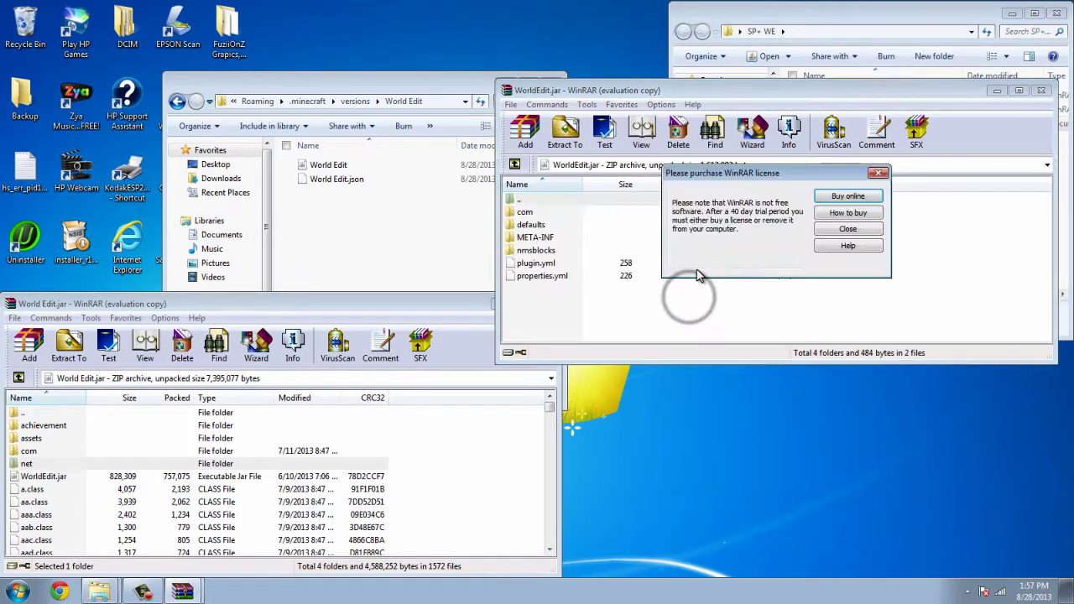
left_click(865, 227)
left_click_drag(754, 326, 754, 195)
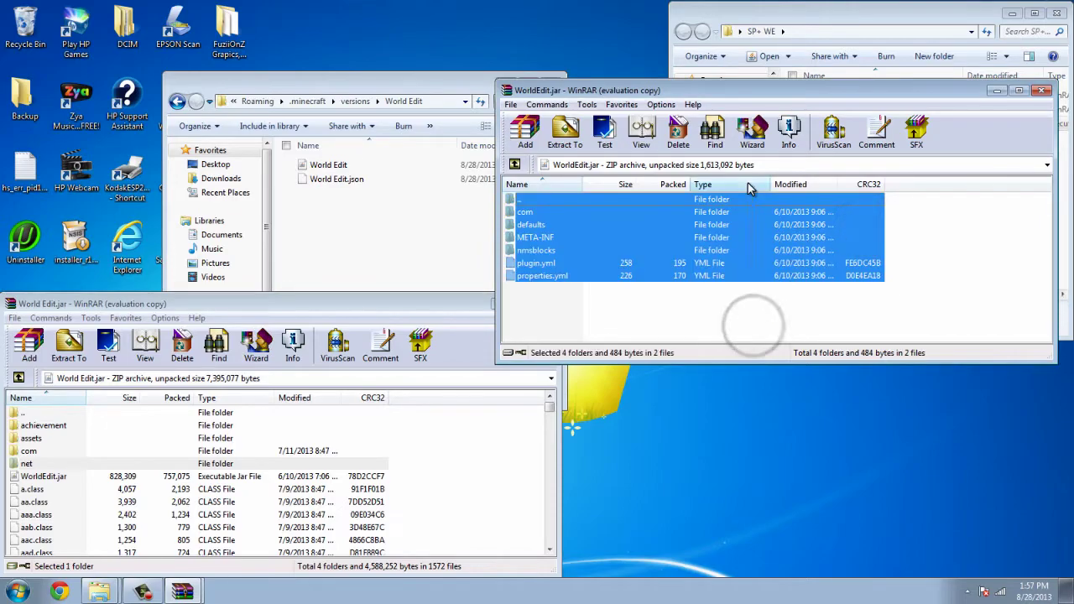
left_click_drag(709, 222, 491, 439)
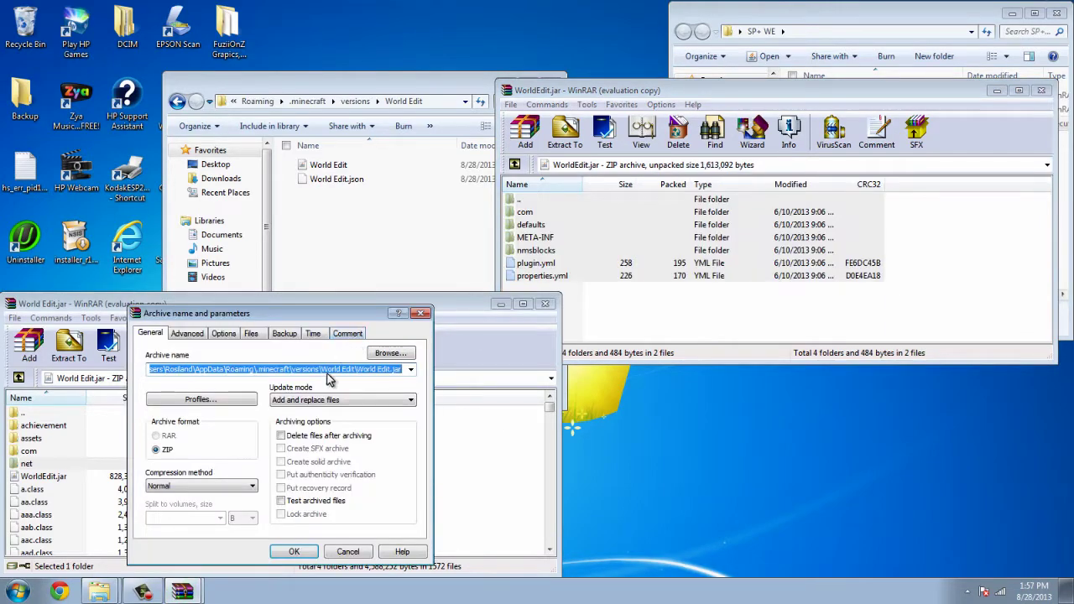
left_click(296, 552)
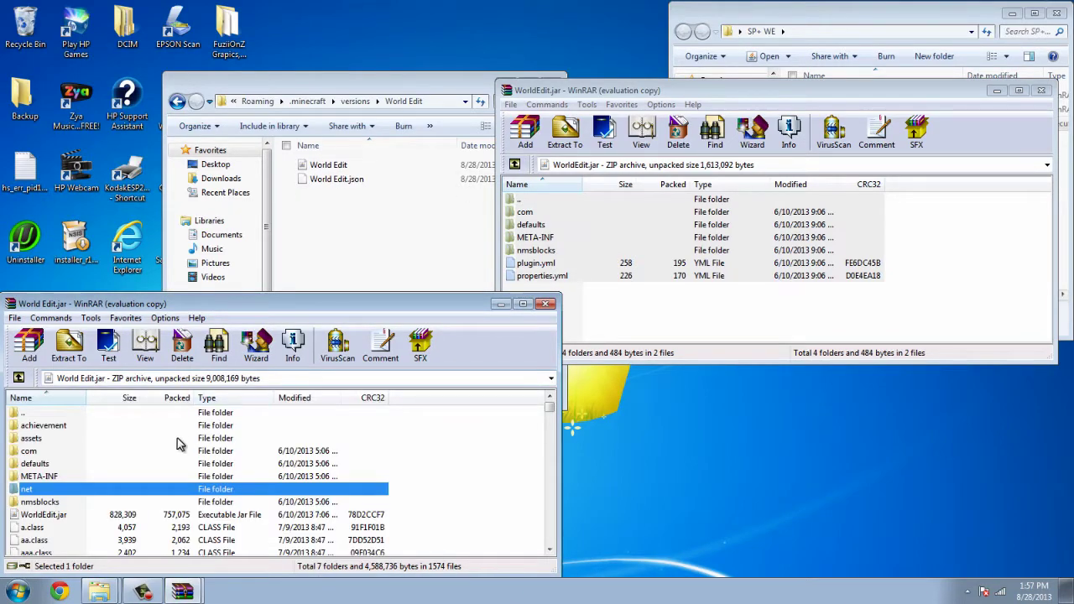
Step: Close the World Edit.jar and WorldEdit.jar archives and the SP+ WE folder
left_click(167, 476)
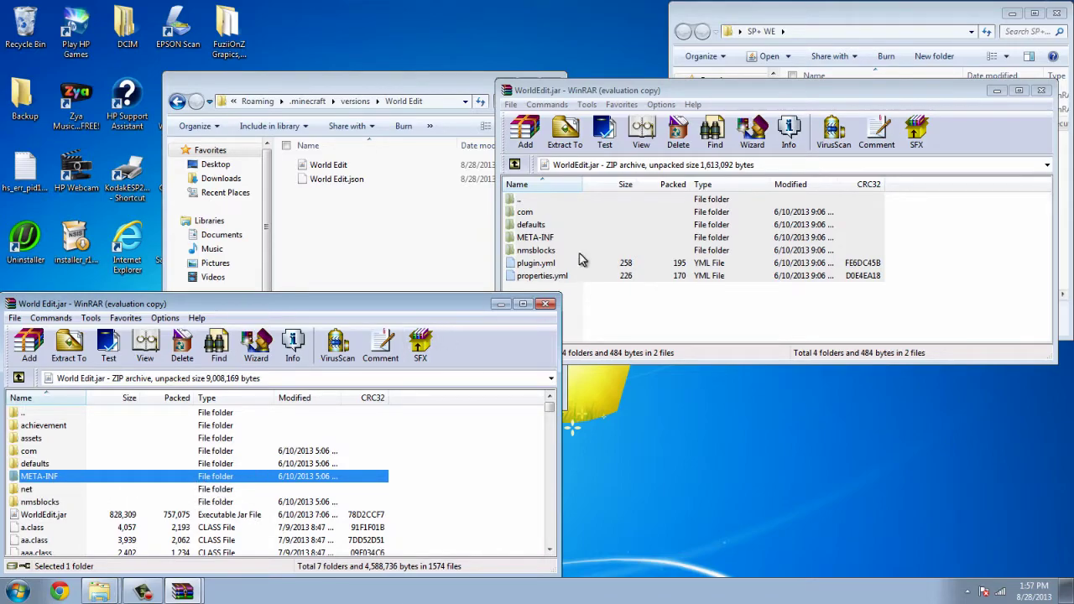
left_click(550, 304)
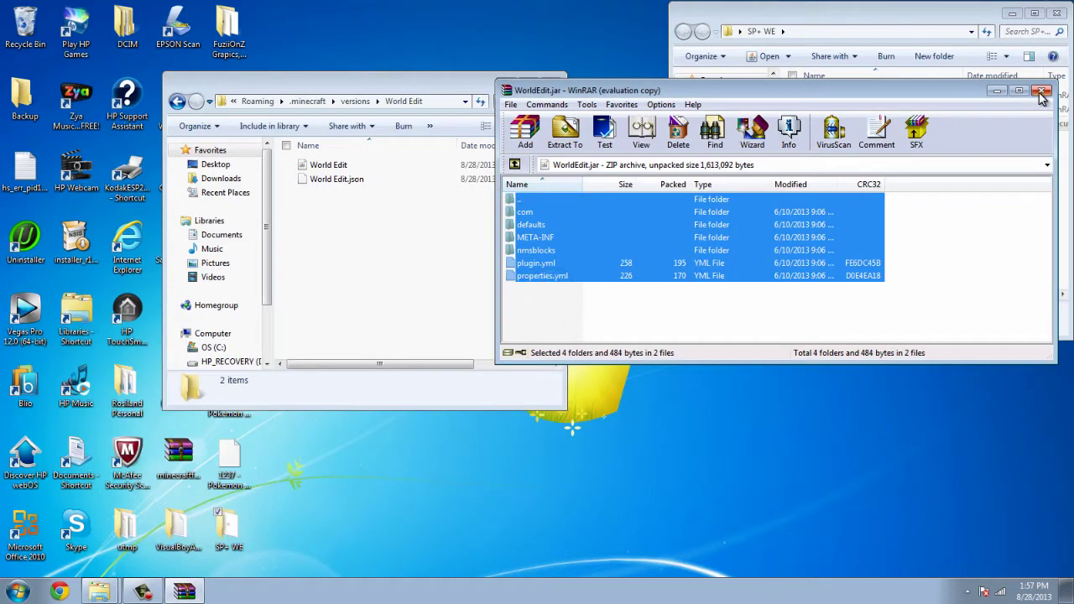
left_click(1042, 90)
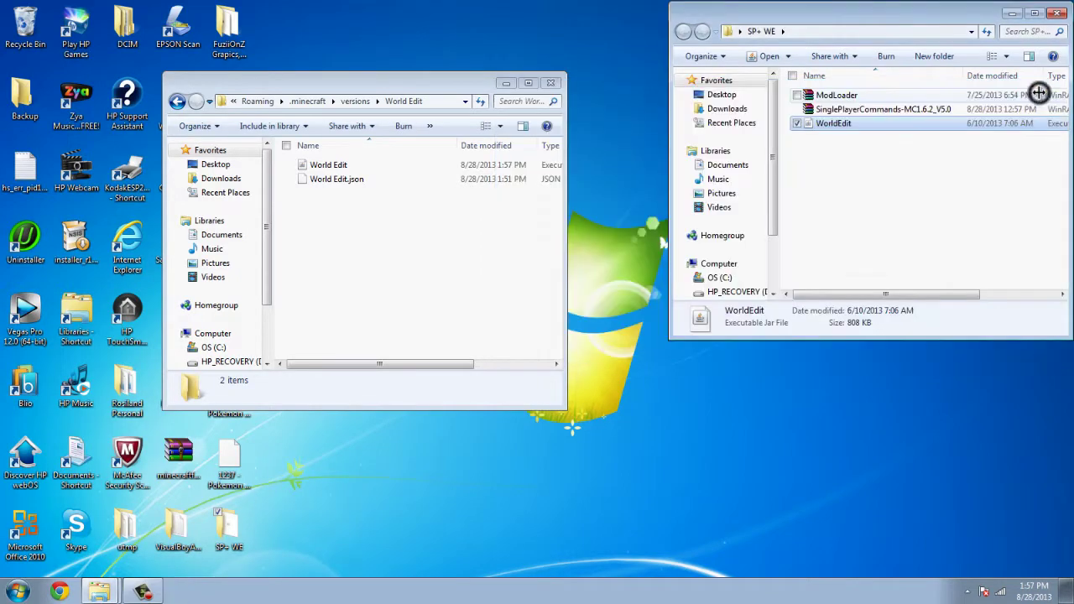
left_click(1058, 14)
Step: Open World Edit.json in Notepad++, set its id value to World Edit, and save the file
right_click(394, 178)
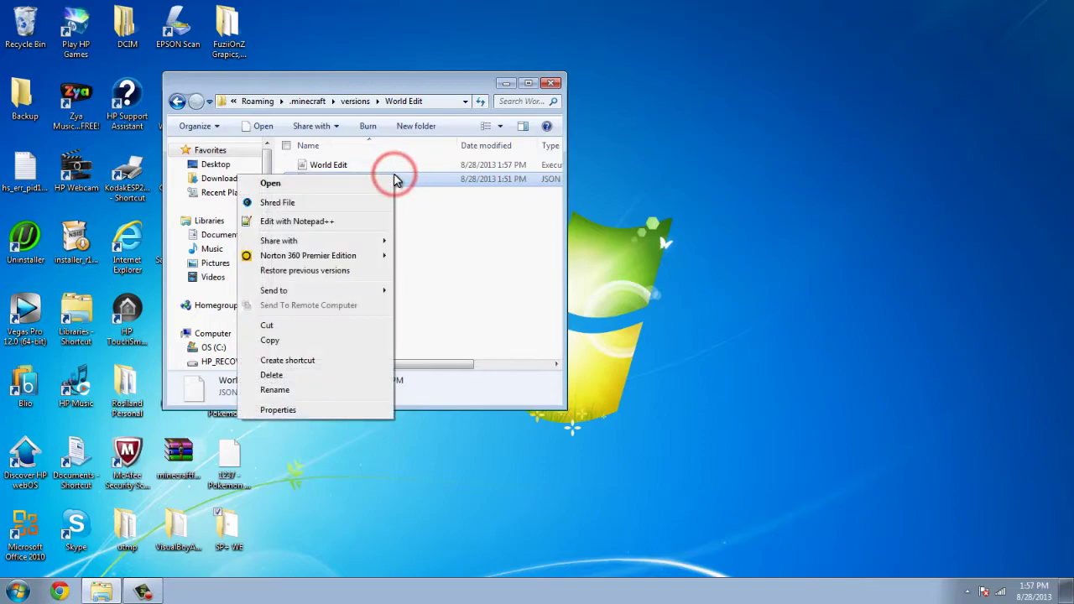
left_click(372, 221)
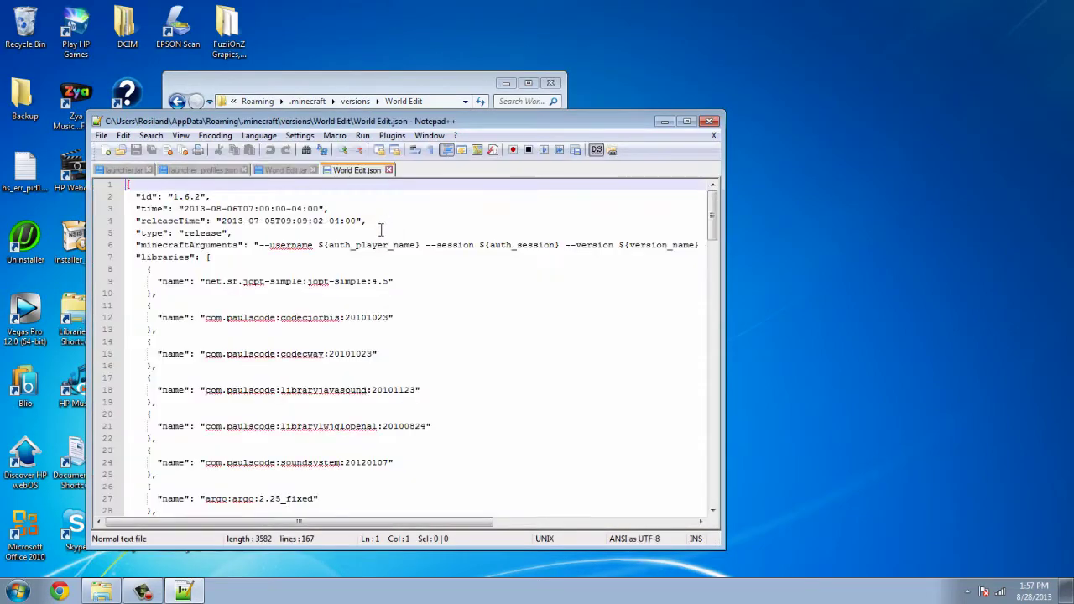
left_click_drag(202, 196, 174, 200)
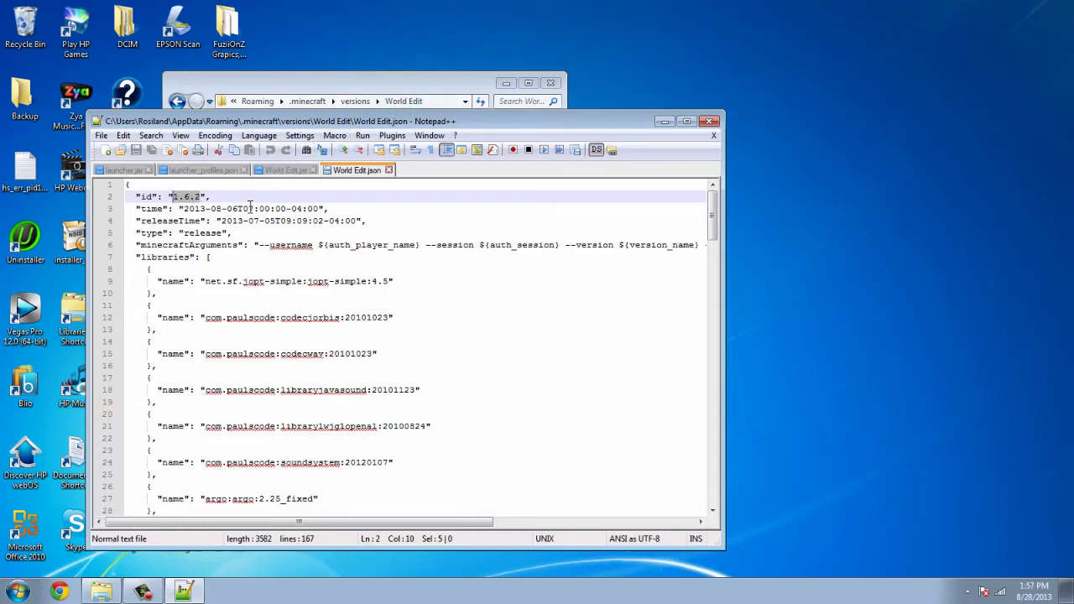
type("World Edit")
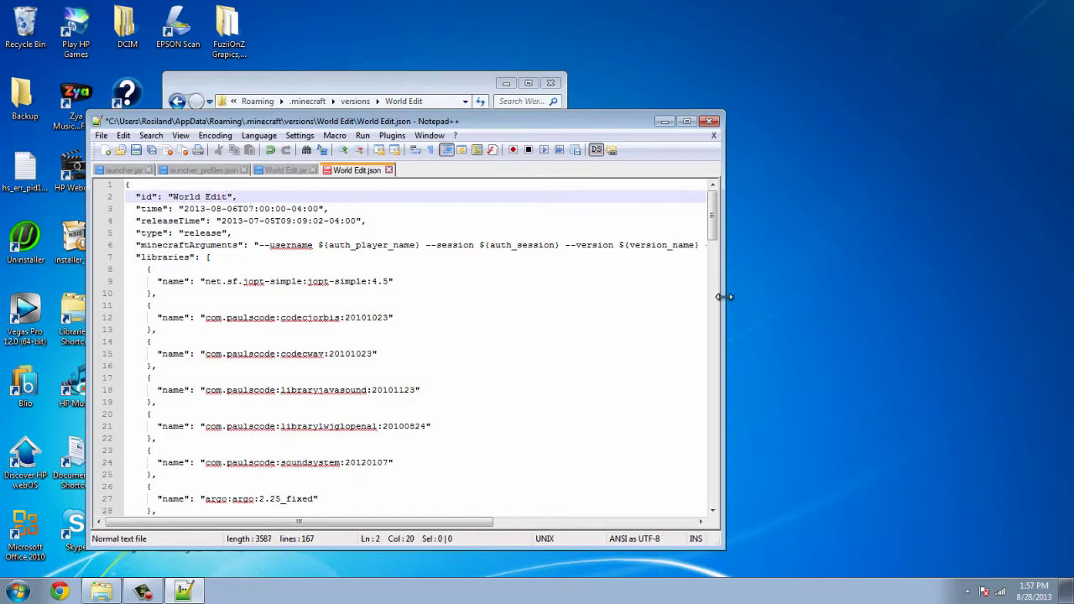
left_click(646, 399)
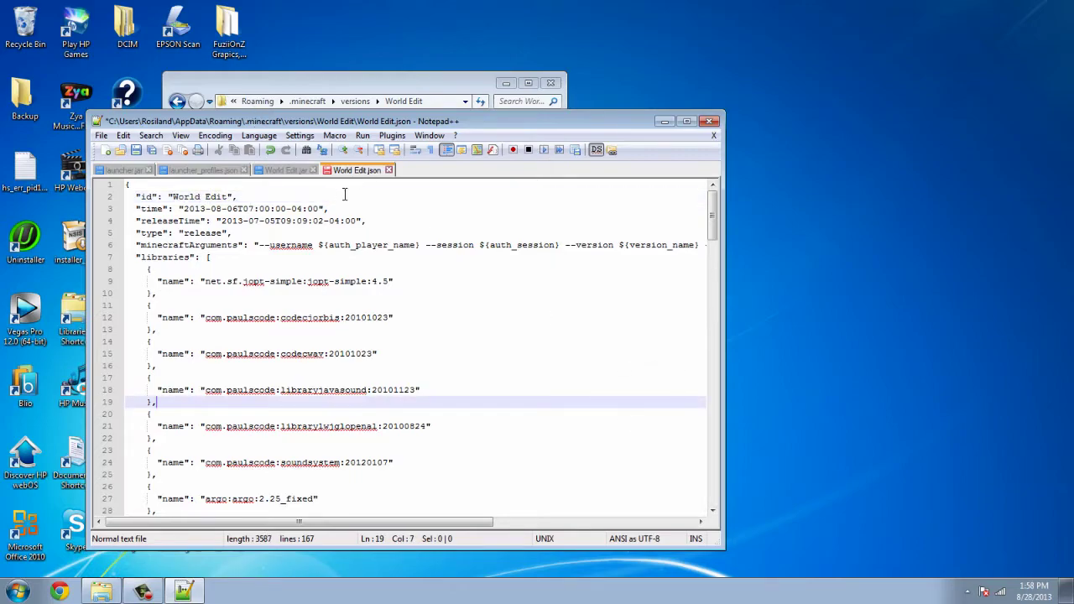
left_click(135, 149)
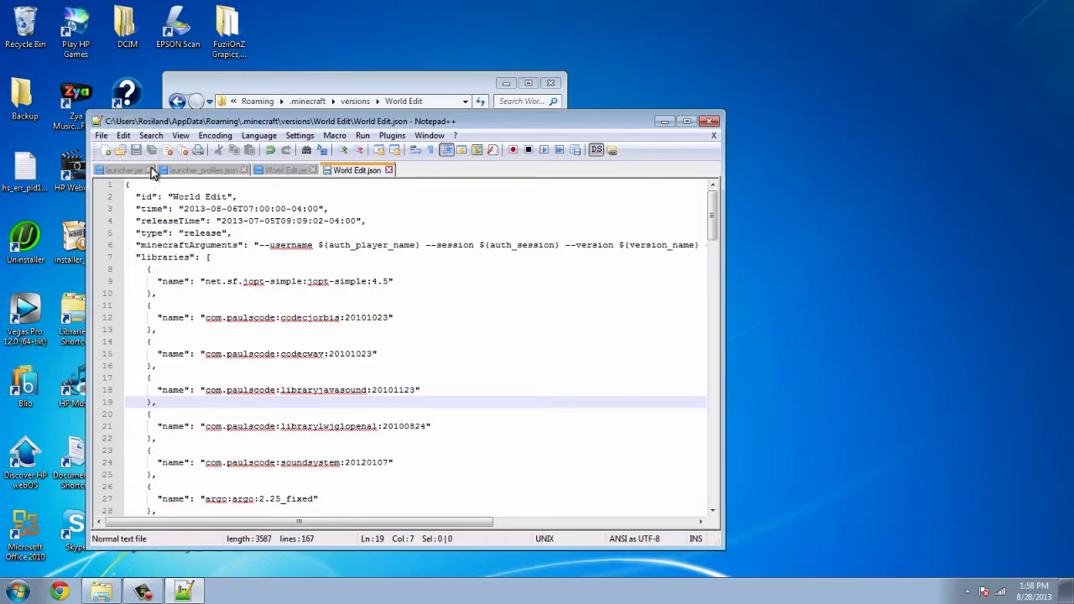
Step: Close the launcher.jar and launcher_profiles.json files in the editor
left_click(147, 170)
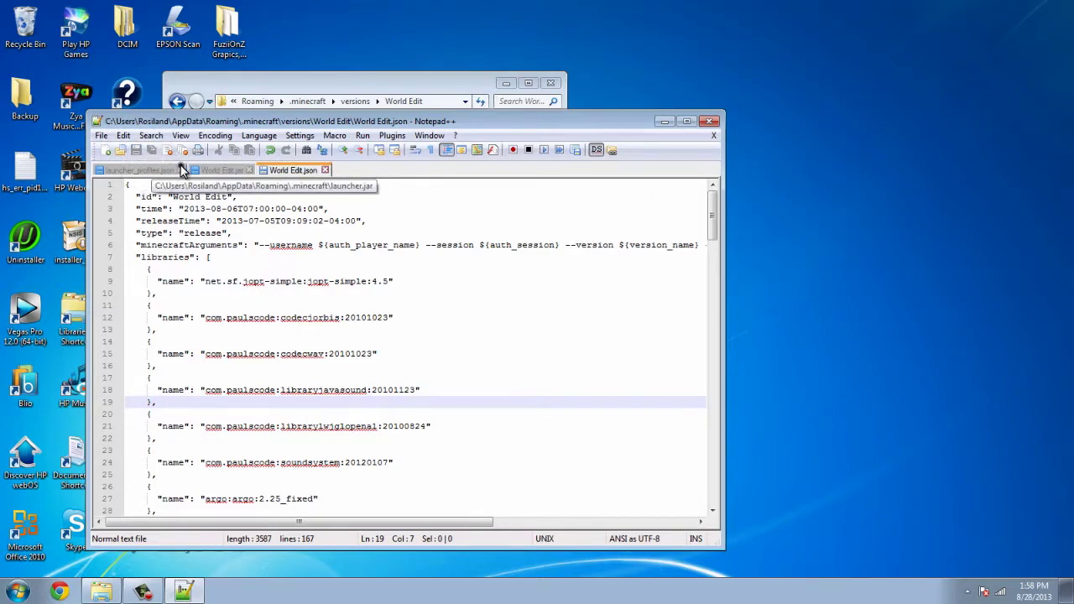
left_click(178, 169)
left_click(182, 170)
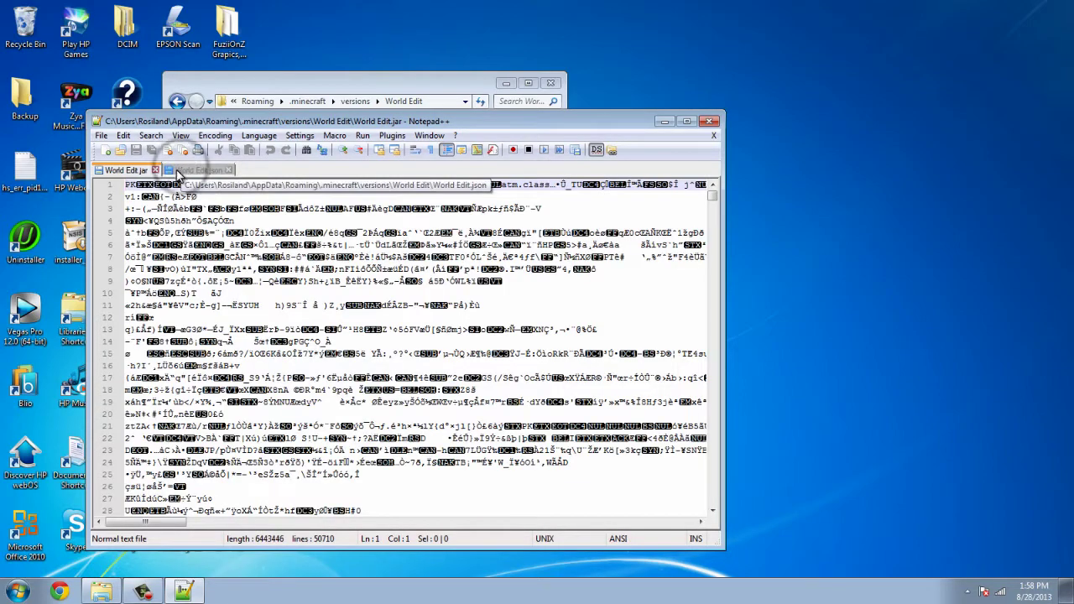
Step: Close World Edit.jar in the editor, then close Notepad++ and the World Edit version folder
left_click(157, 170)
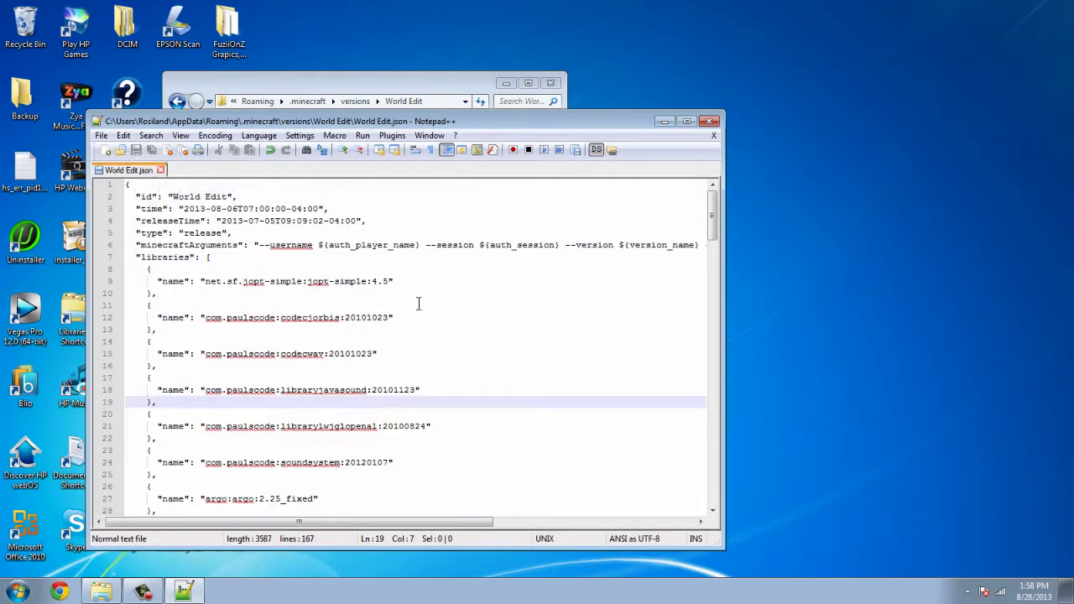
left_click(711, 125)
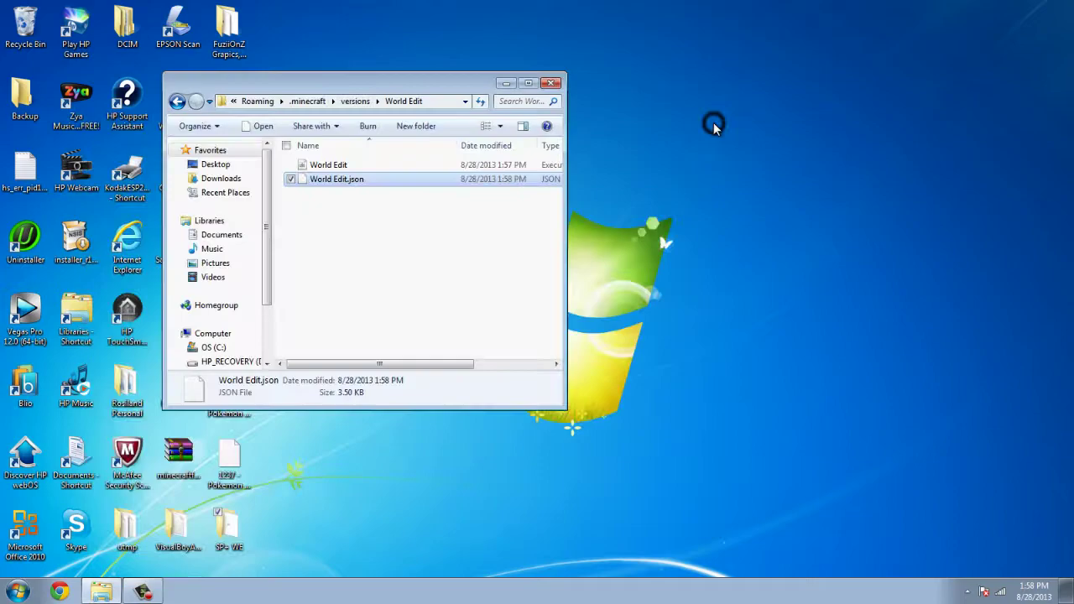
left_click(551, 83)
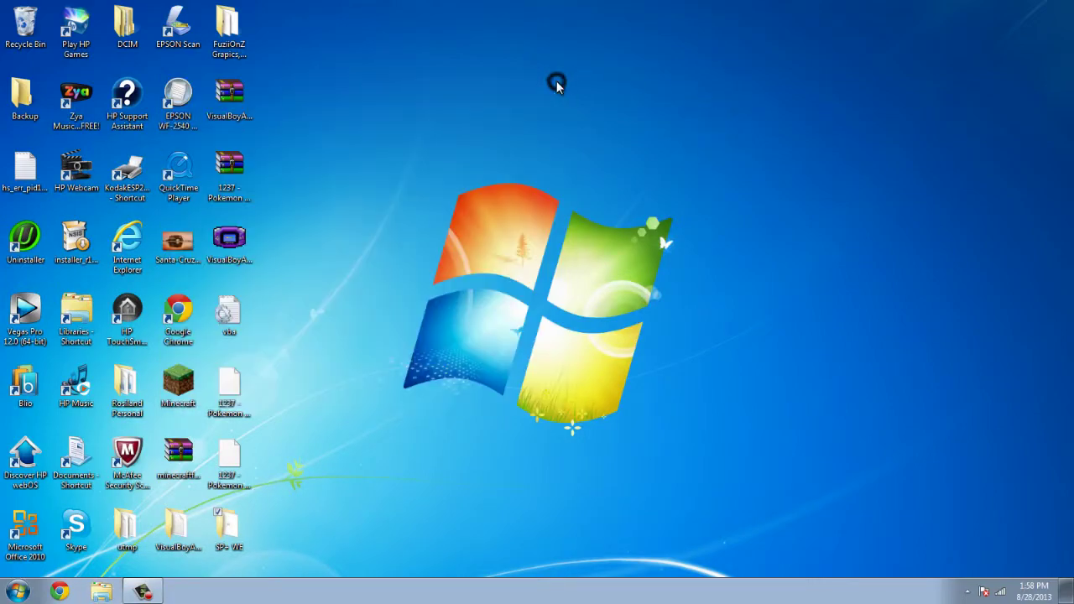
Step: Start the Minecraft launcher and create a new profile with World Edit as its profile name
double_click(193, 388)
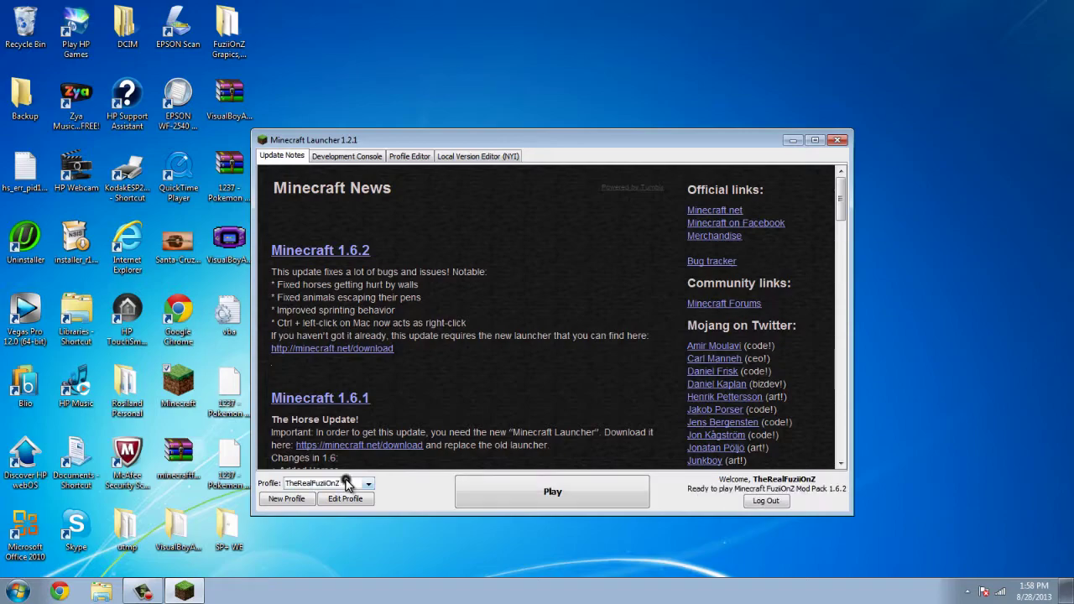
left_click(368, 483)
left_click(393, 482)
left_click(278, 500)
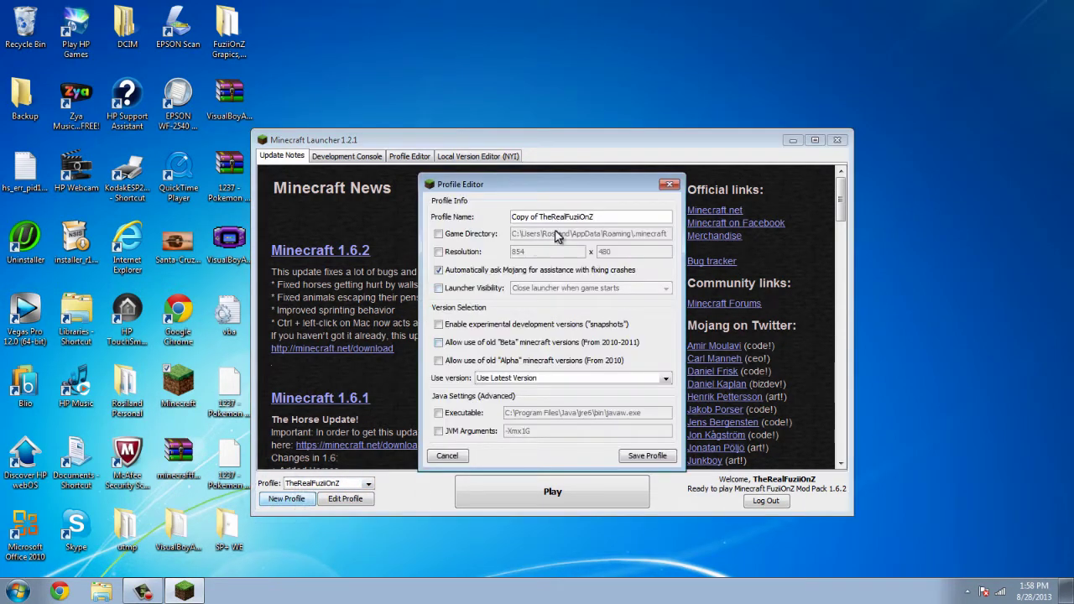
left_click(615, 219)
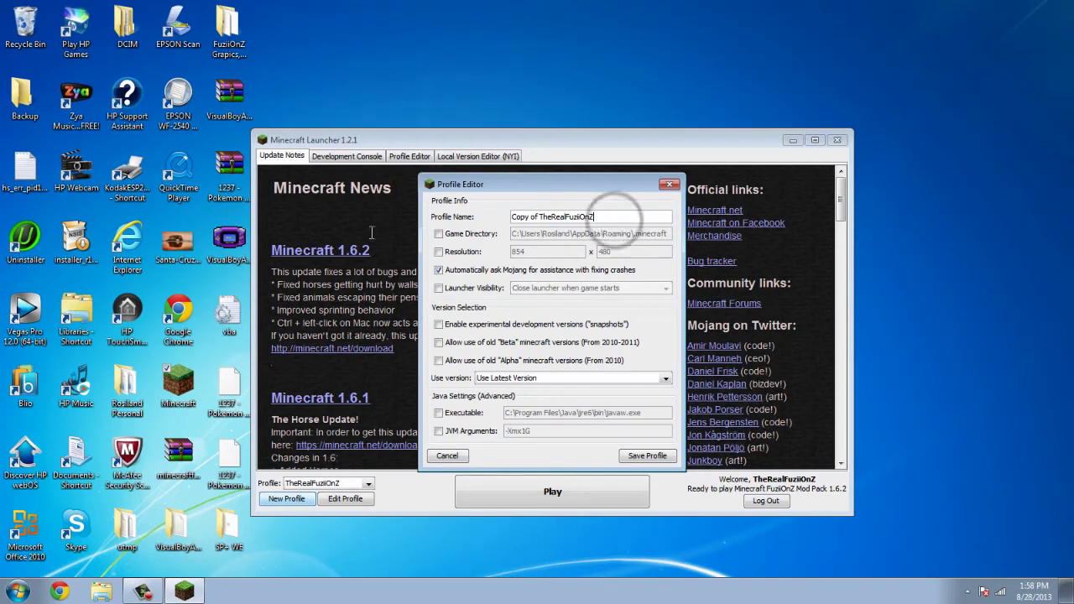
left_click_drag(605, 218, 445, 221)
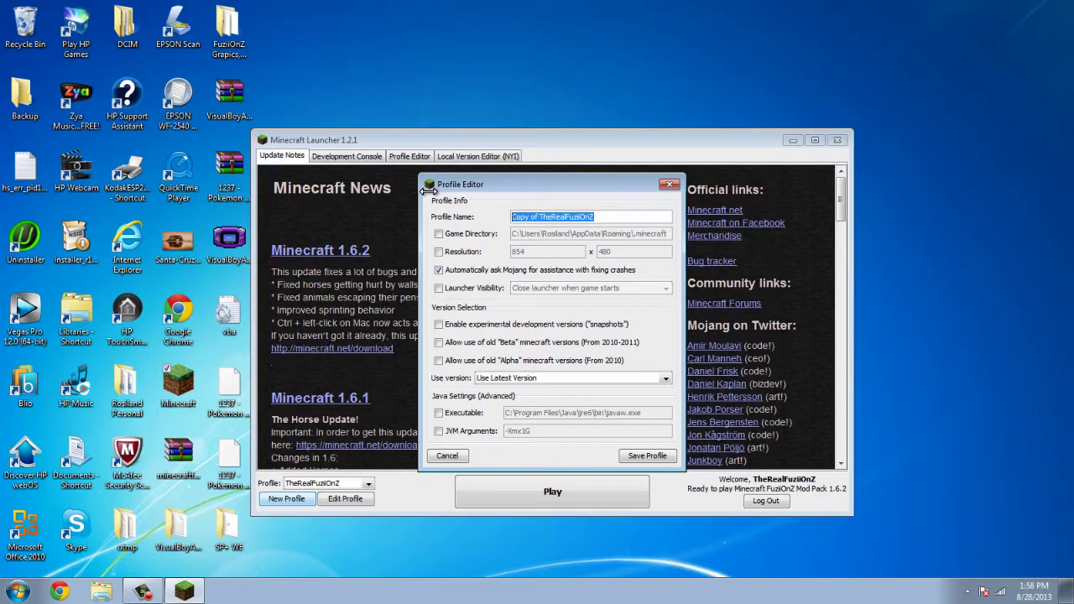
key("BackSpace")
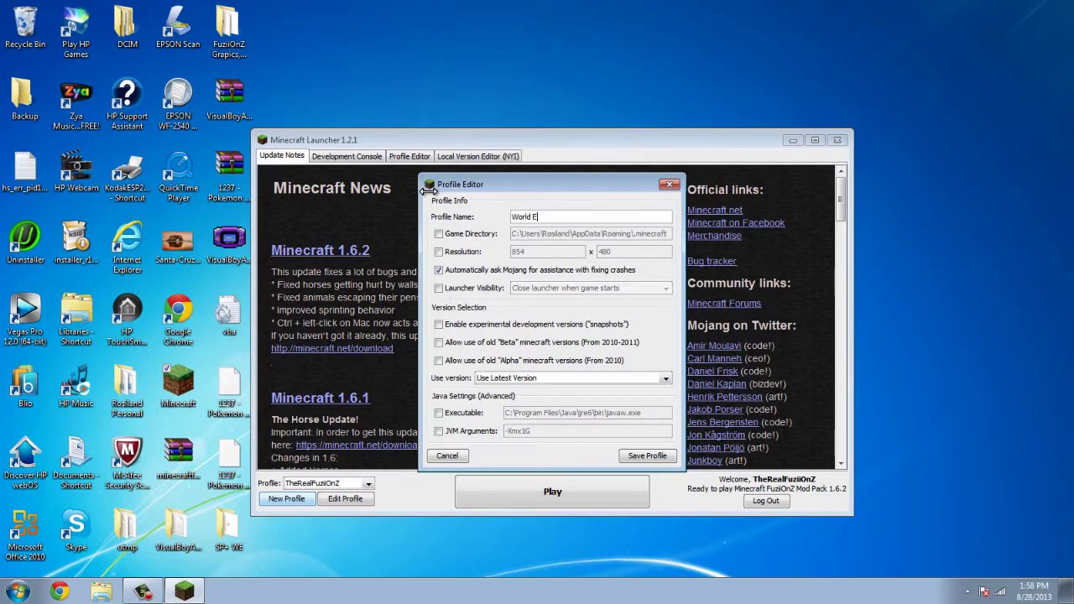
Step: Set the new profile to use version release World Edit and save the profile
left_click(636, 380)
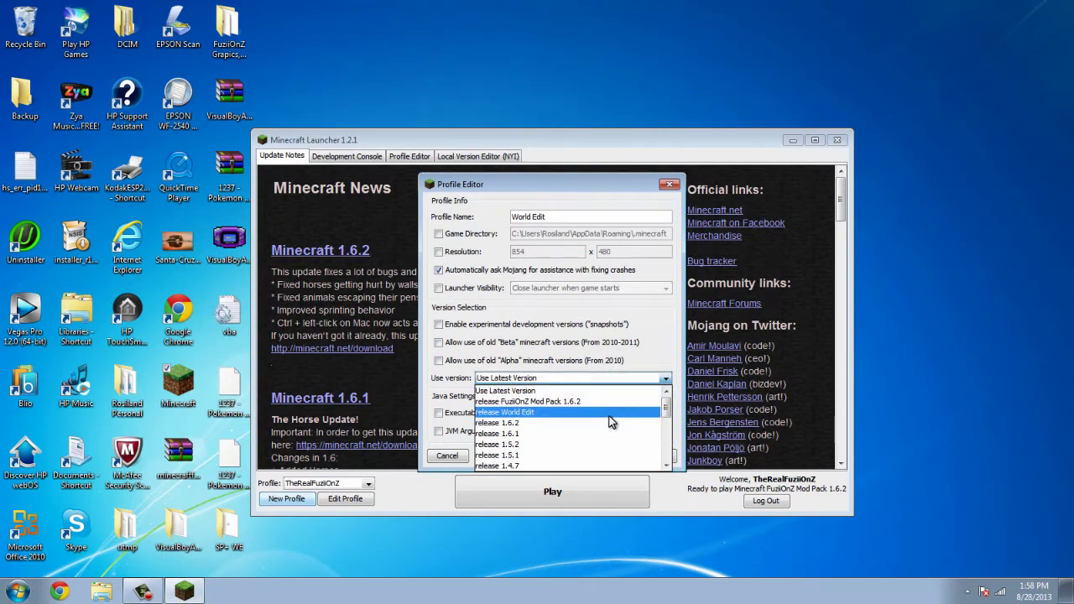
left_click(588, 391)
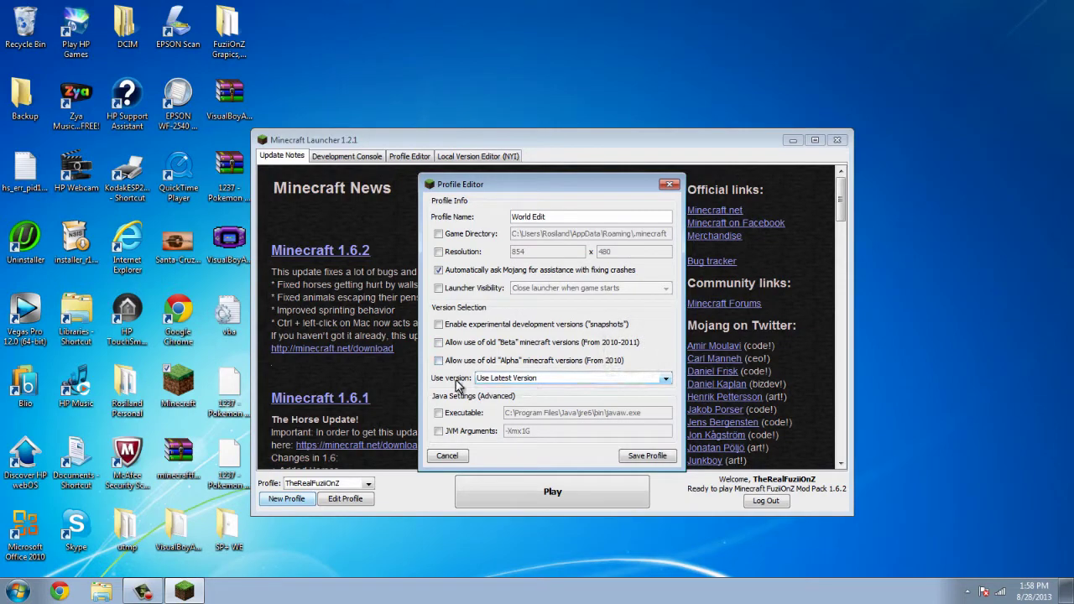
left_click(617, 378)
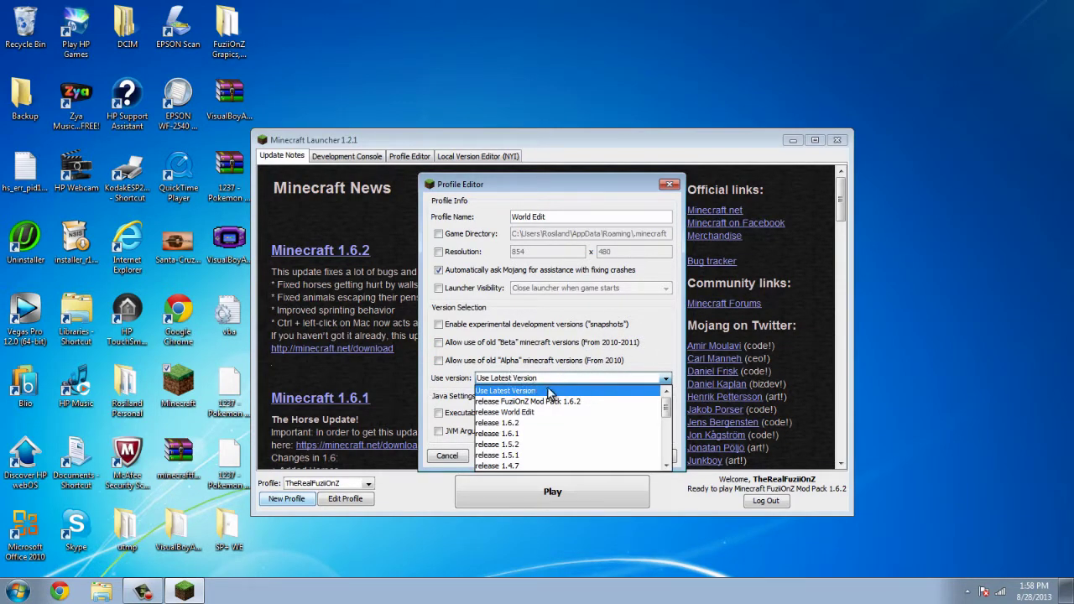
scroll(546, 390, "down", 5)
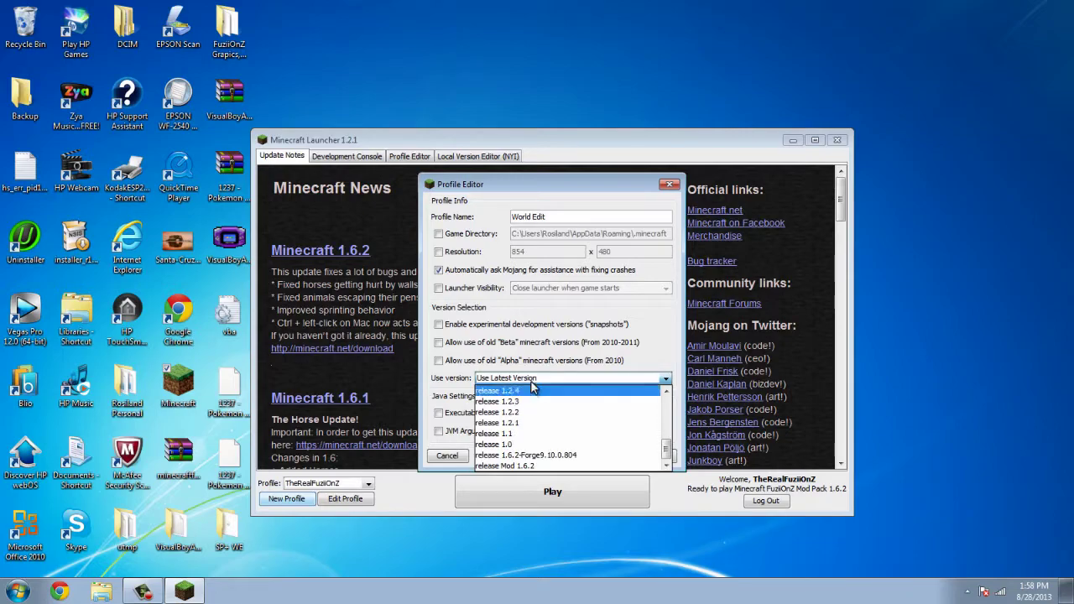
scroll(596, 400, "up", 5)
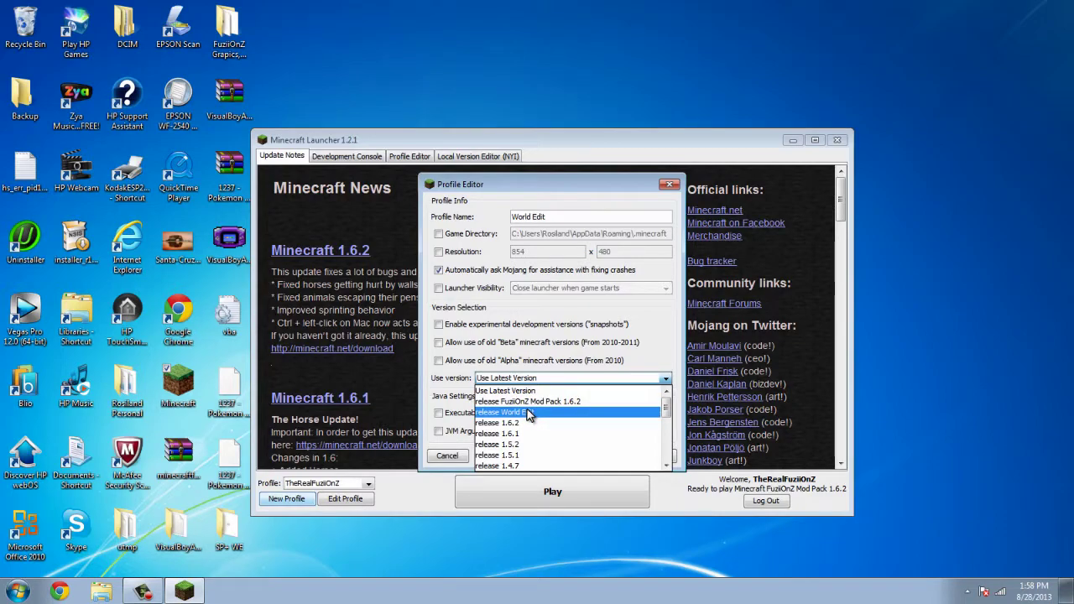
left_click(533, 413)
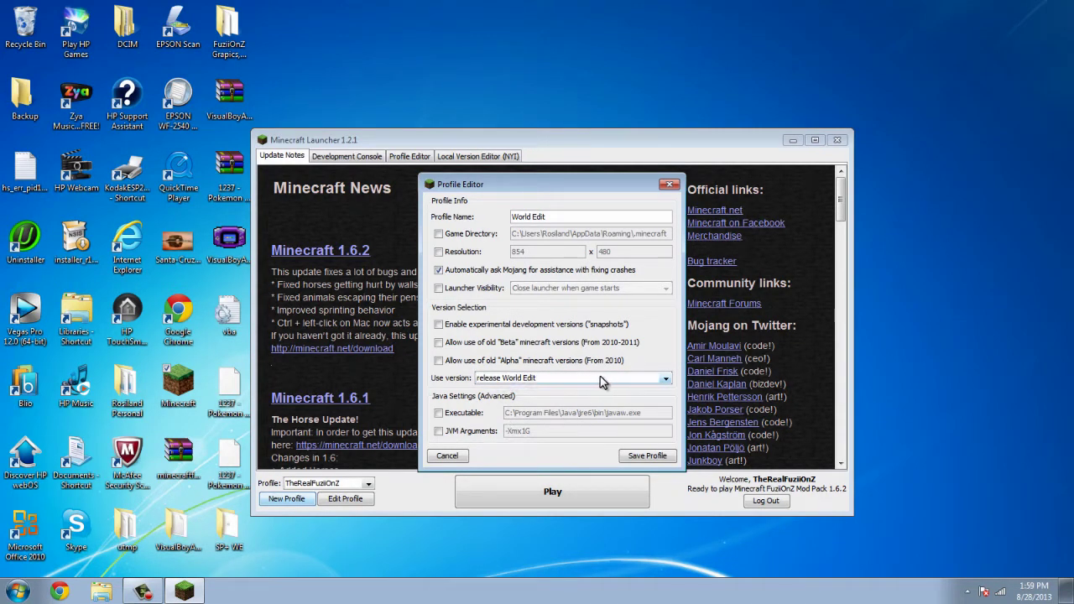
left_click(647, 457)
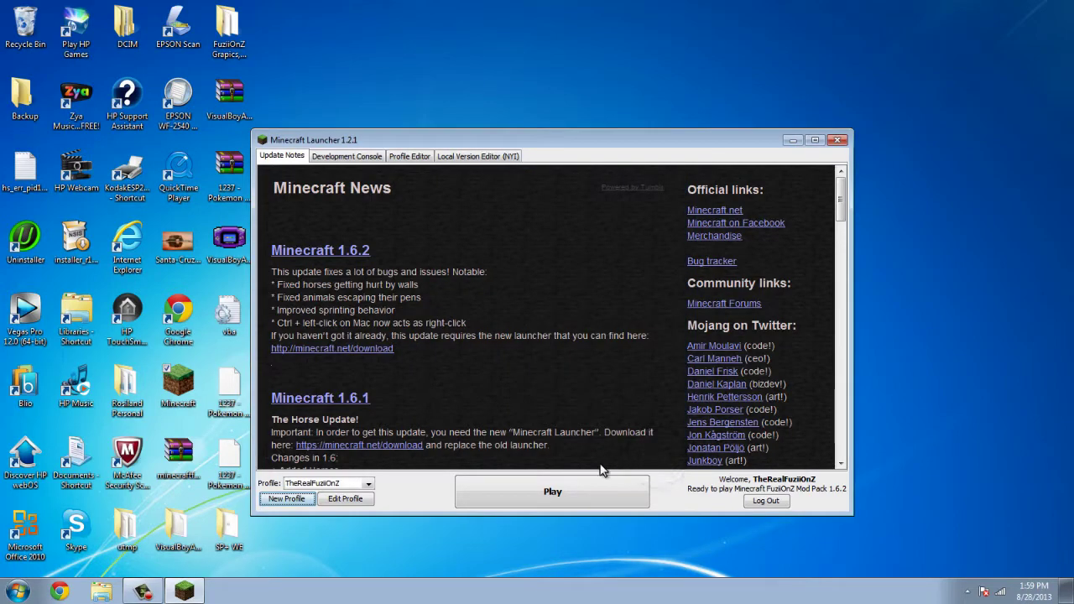
Step: Switch to the World Edit profile, review and save its settings, and launch the game with it
left_click(368, 483)
left_click(315, 504)
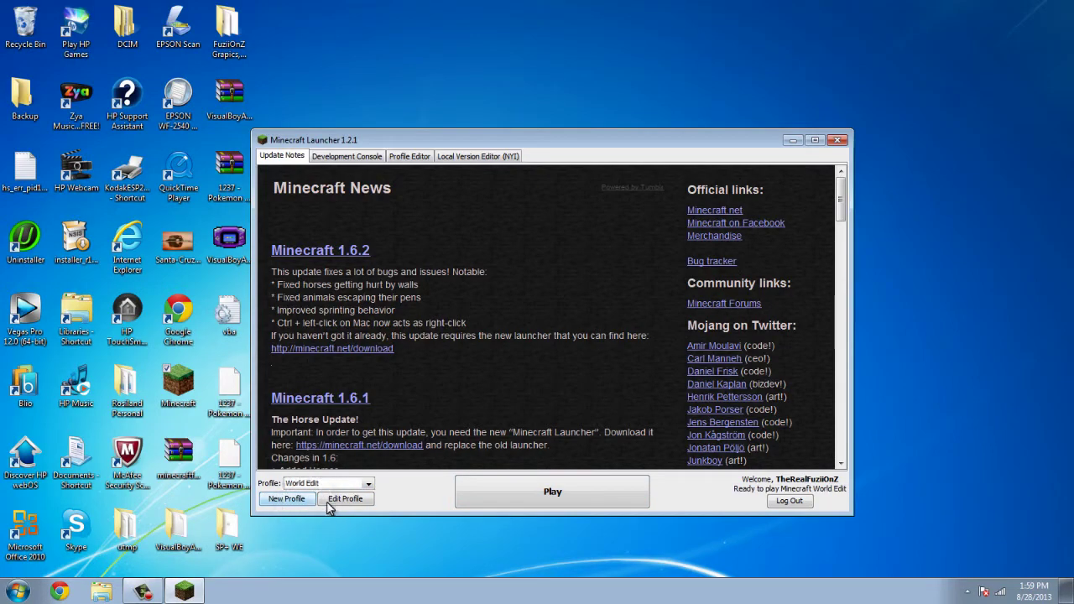
left_click(345, 499)
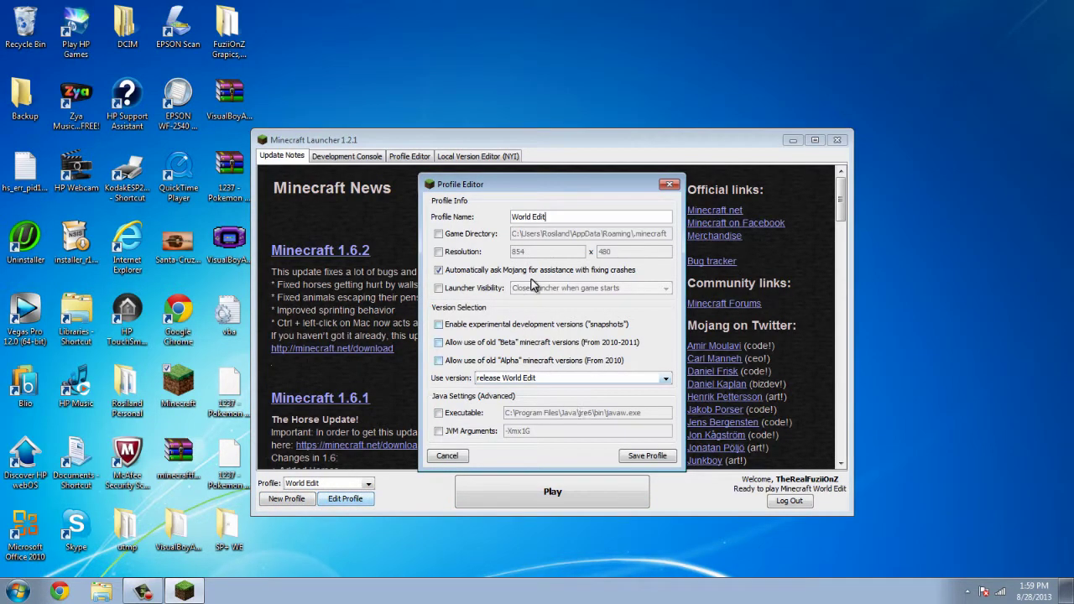
left_click(650, 458)
left_click(562, 497)
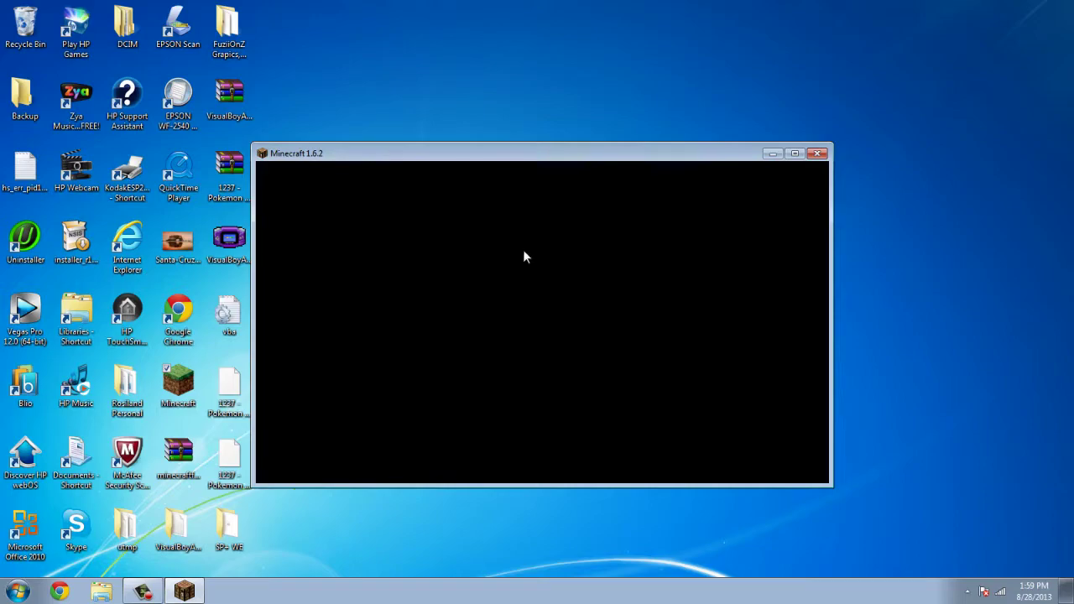
Step: Load the existing singleplayer world named Village
left_click(528, 318)
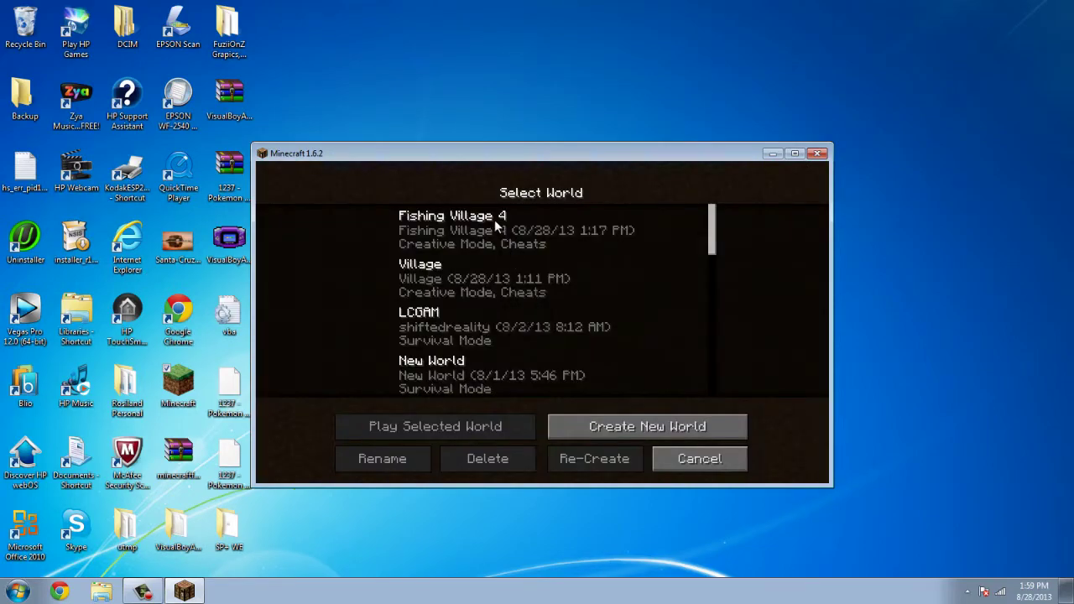
left_click(454, 295)
left_click(480, 427)
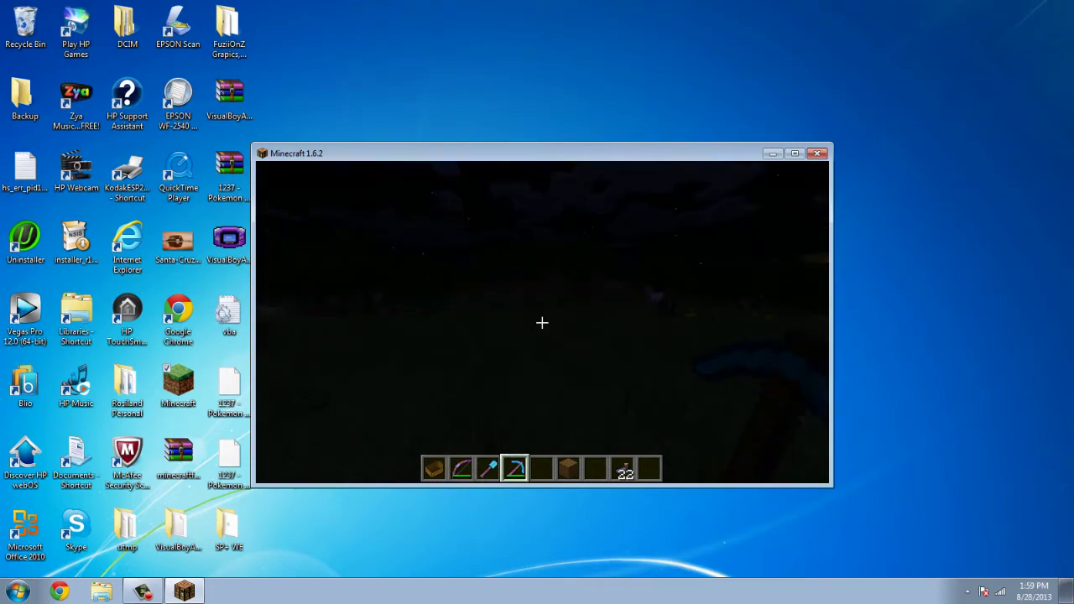
Step: Set the world time to 0 with the /time set command
key("slash")
type("time se")
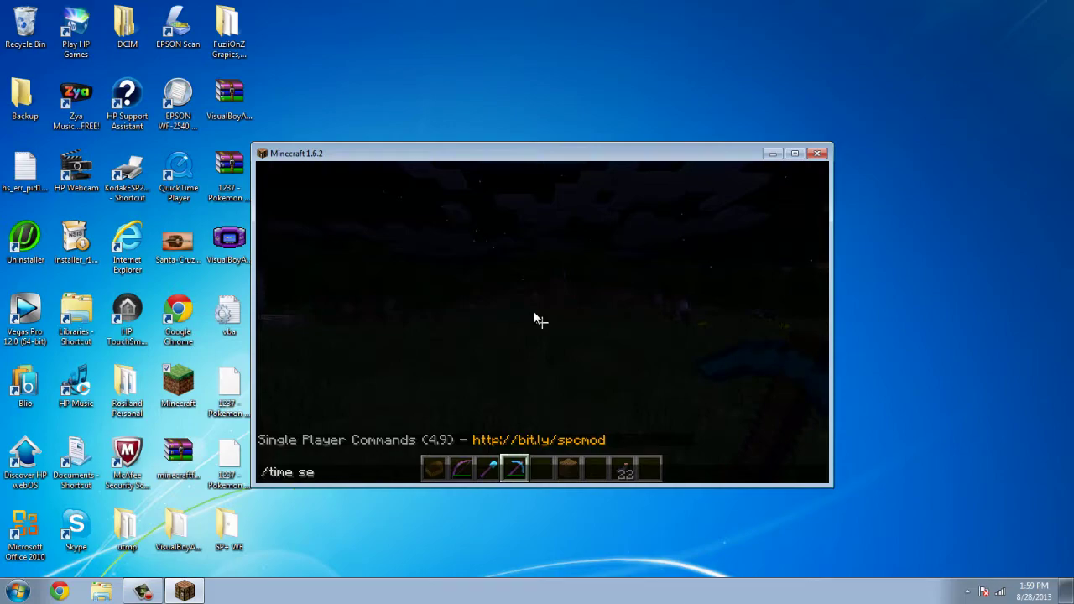
type("0")
key("Return")
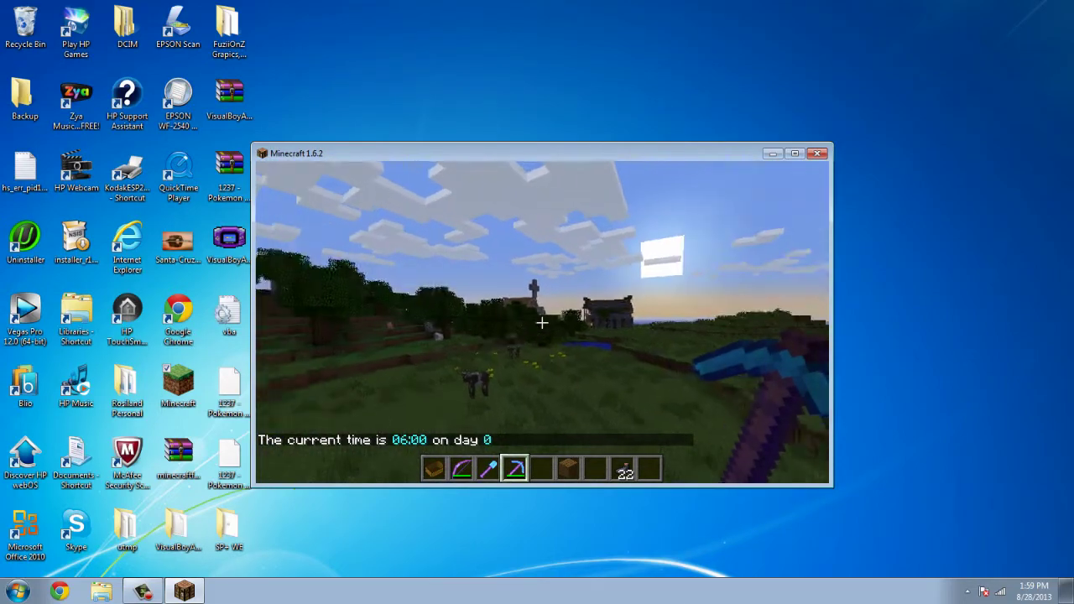
Step: Fly across the world, land on open grass, and list the available commands with /help
key("w")
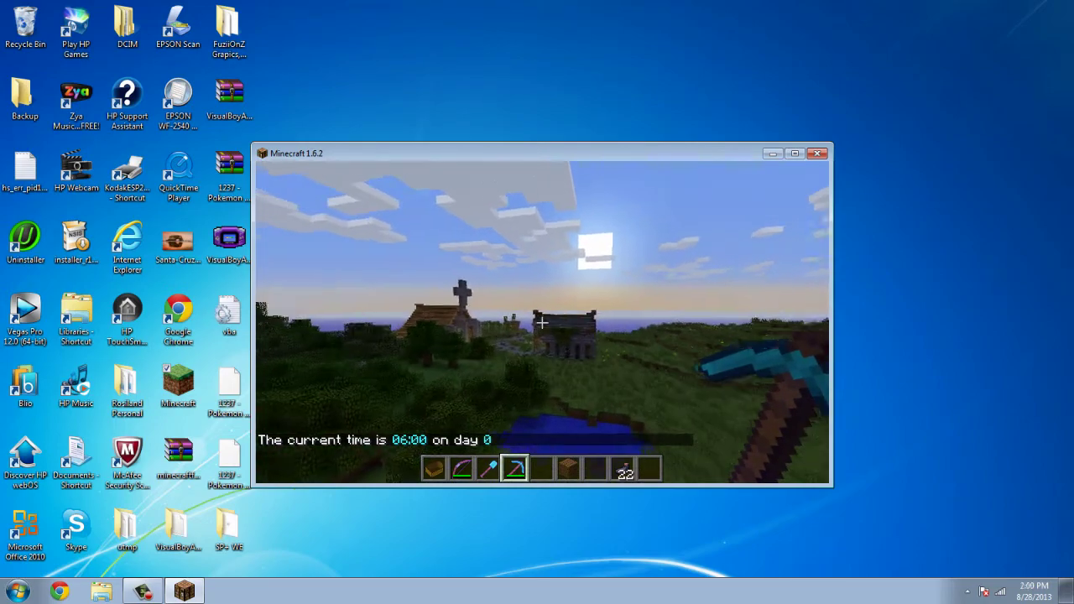
key("w")
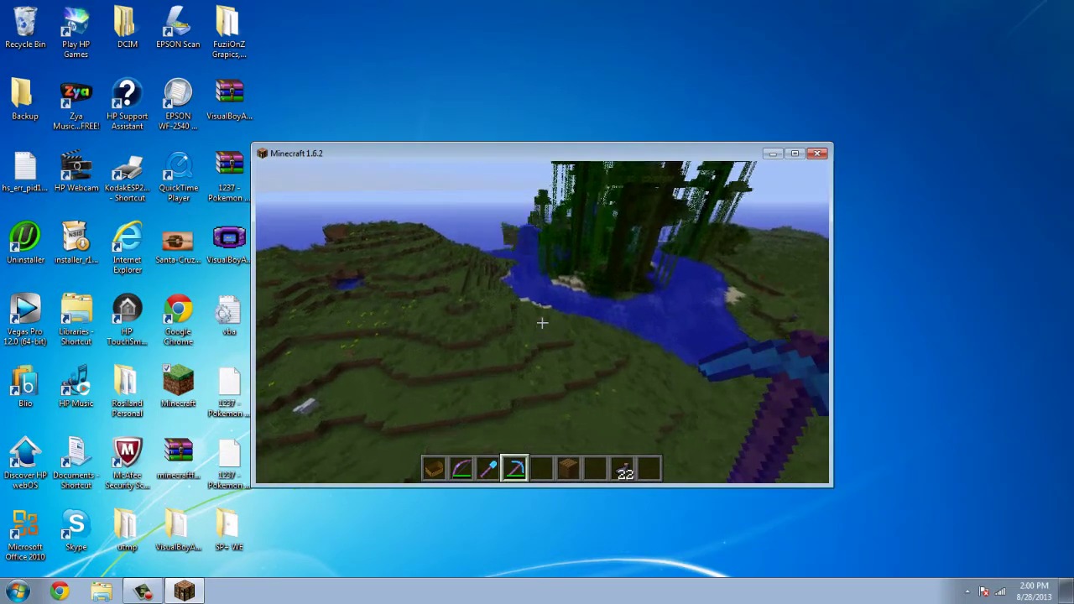
key("shift")
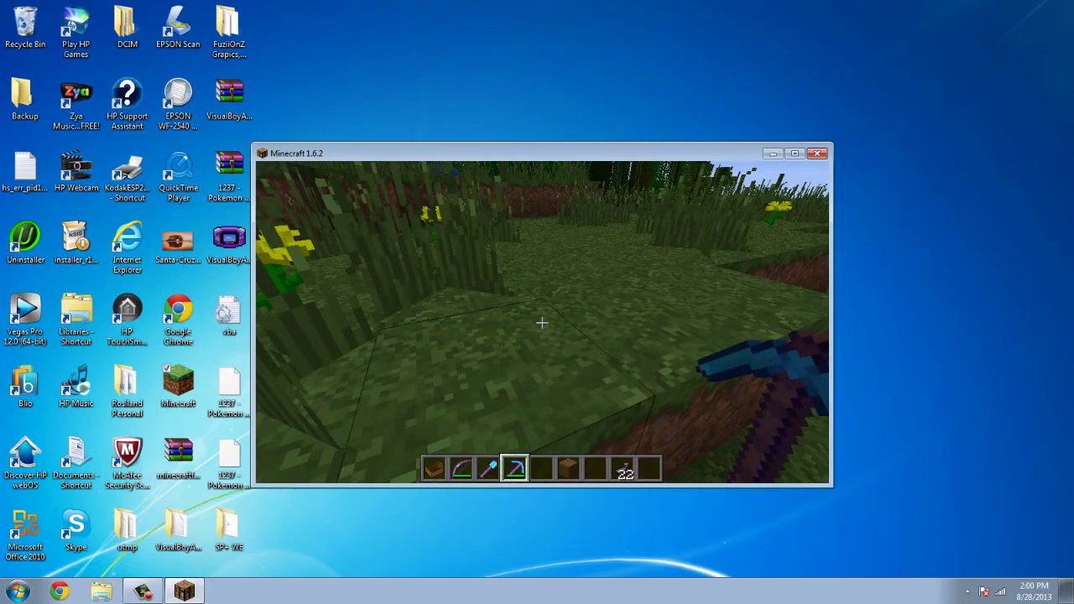
type("/help")
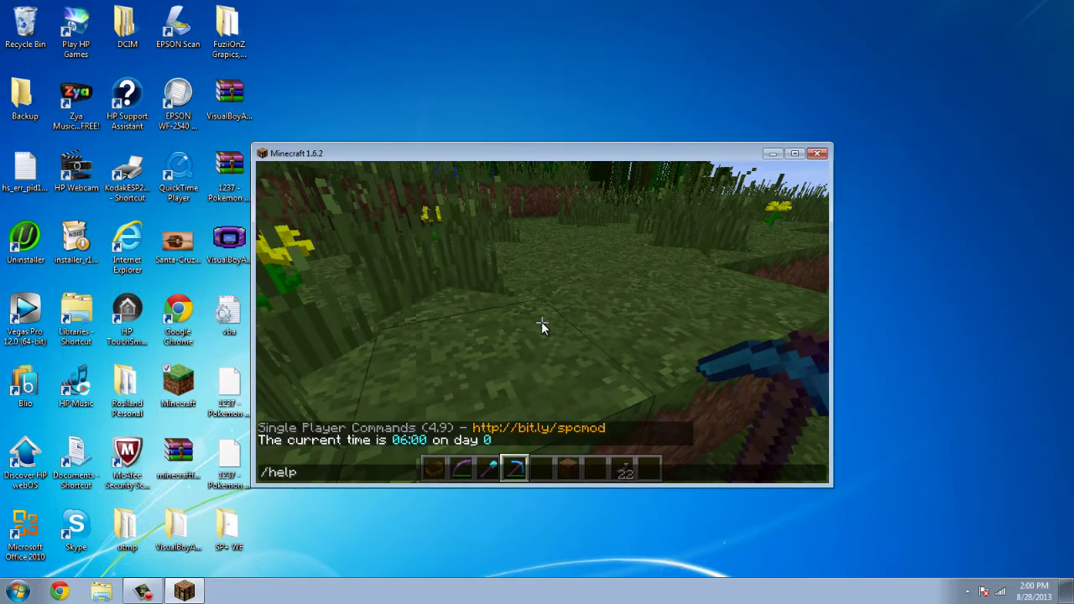
key("Return")
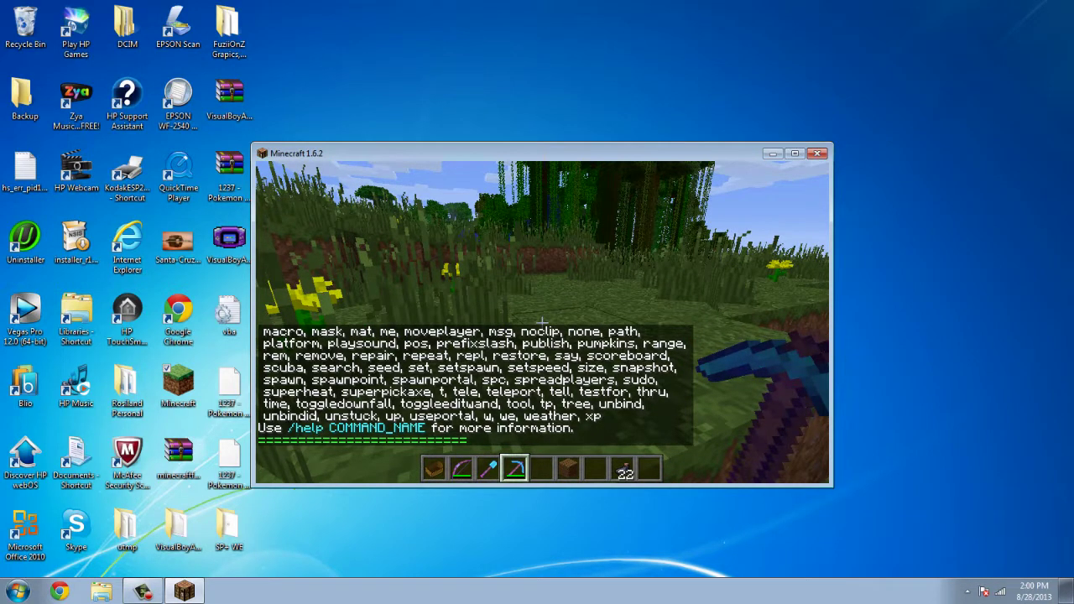
Step: Read through the command list in the chat history for WorldEdit and Single Player Commands entries, then close the chat
key("t")
scroll(535, 308, "up", 2)
scroll(535, 308, "down", 2)
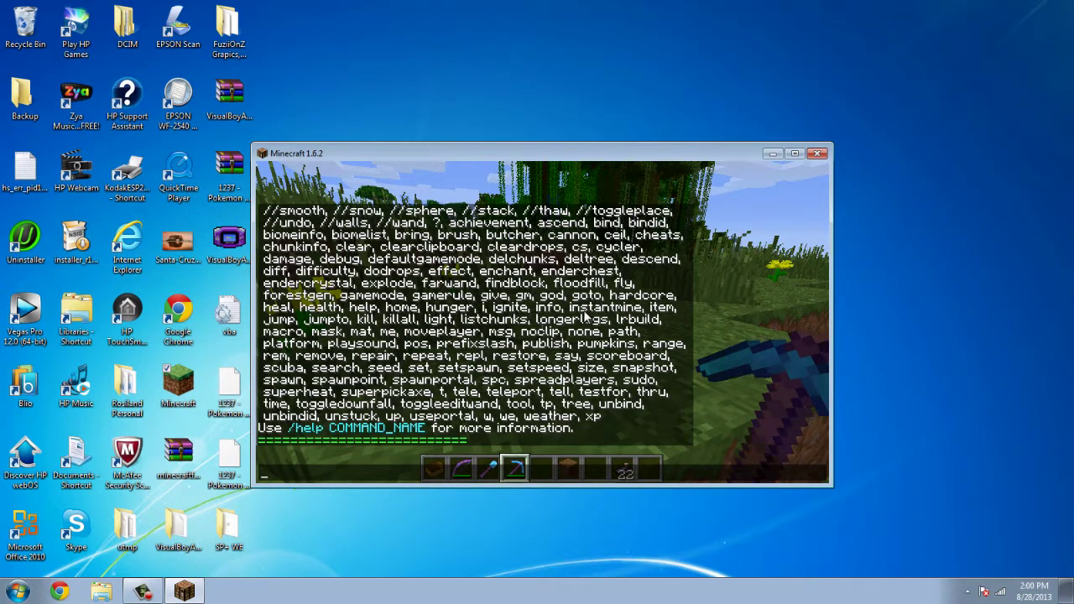
scroll(539, 319, "up", 2)
scroll(585, 317, "down", 1)
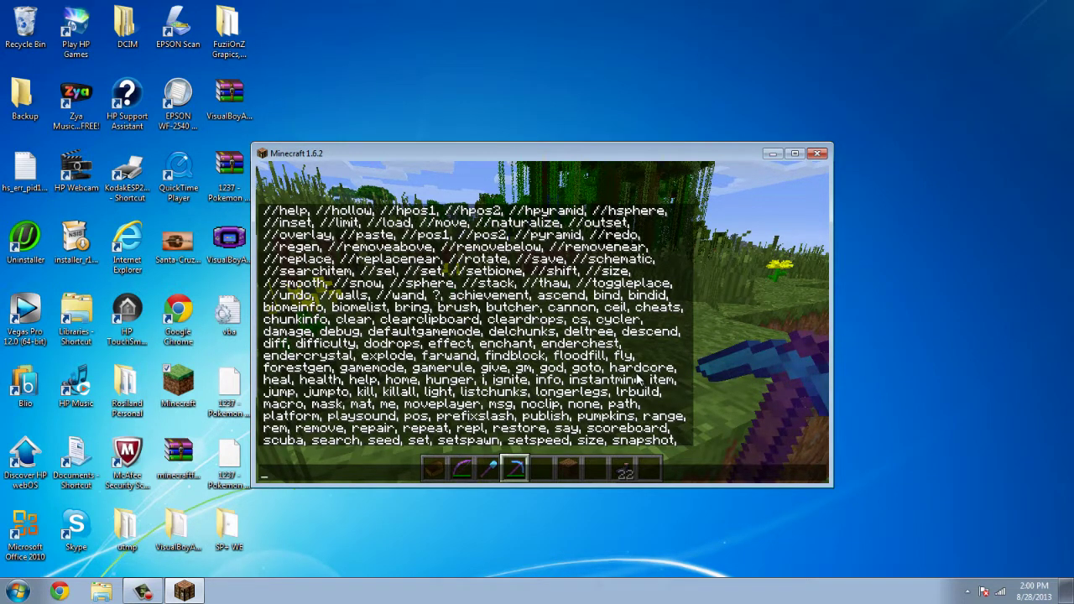
key("Escape")
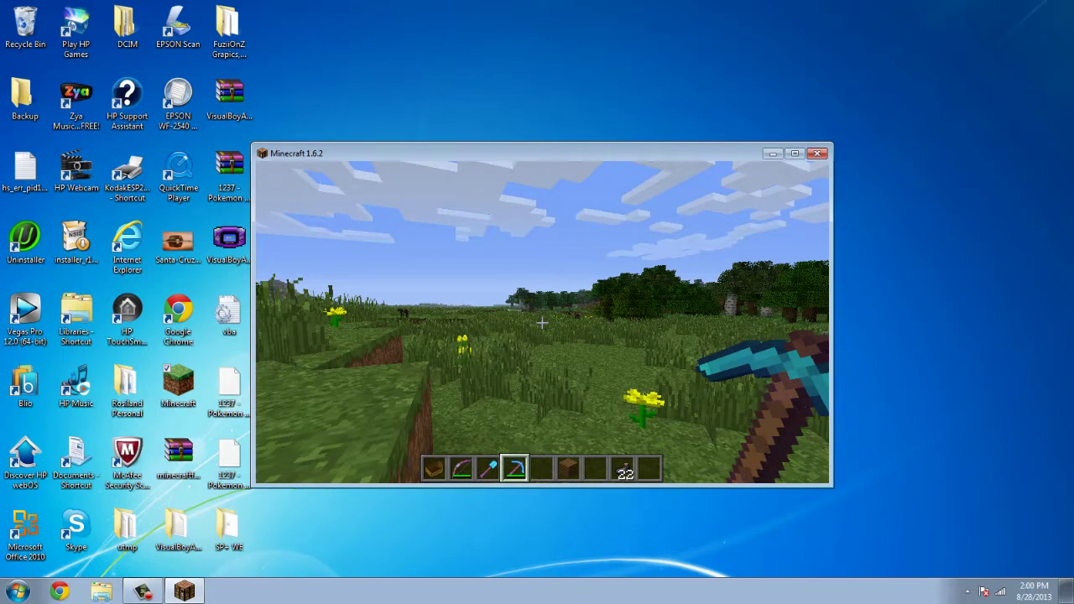
Step: Pause the game and dismiss the Norton performance alert
key("Escape")
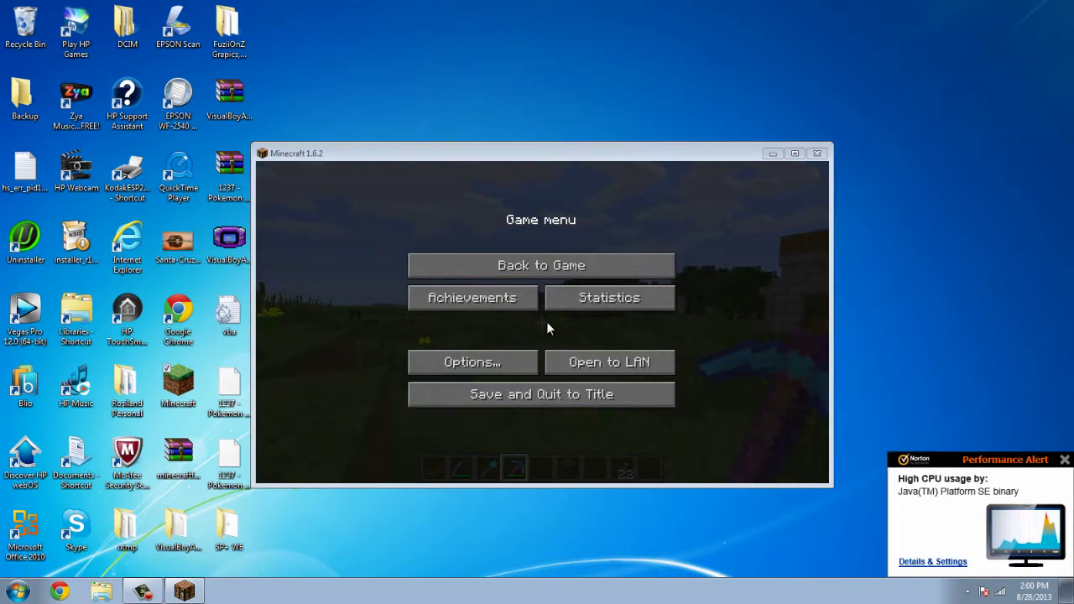
left_click(1065, 461)
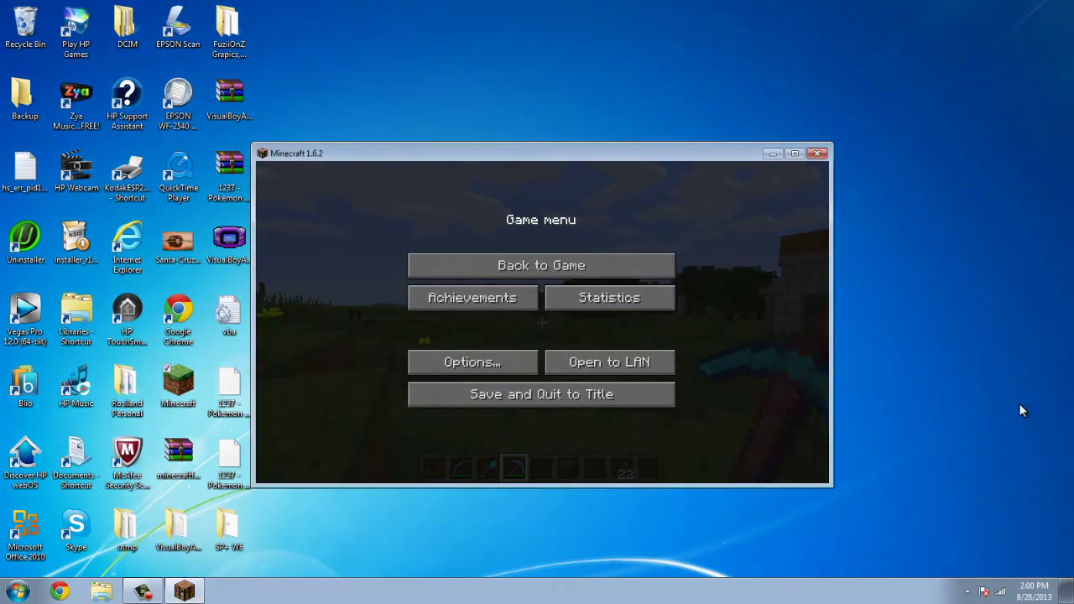